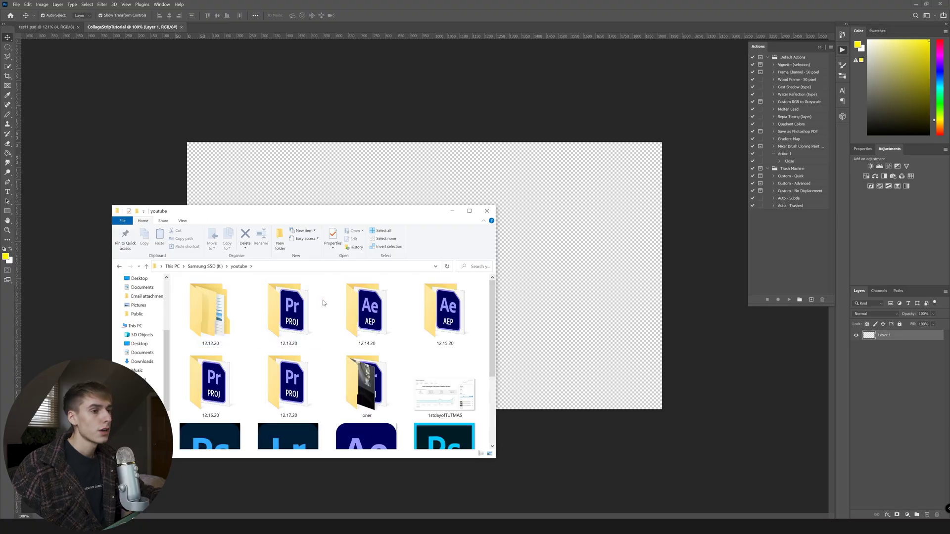
# - Open the 12.17.20 folder, switch to Premiere Pro and start a frame export with the playhead at 00:00:10:21
pyautogui.click(286, 344)
pyautogui.doubleClick(286, 344)
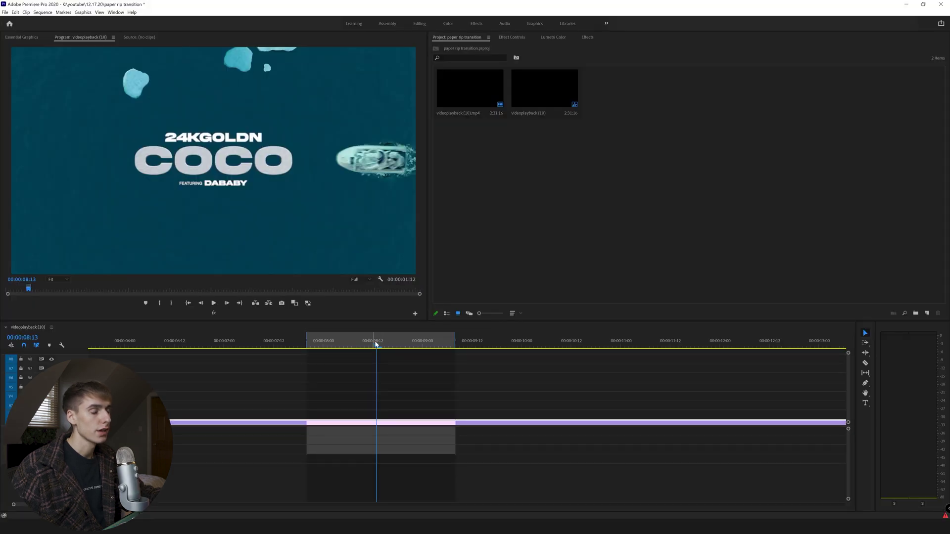
pyautogui.moveTo(376, 344); pyautogui.dragTo(612, 344)
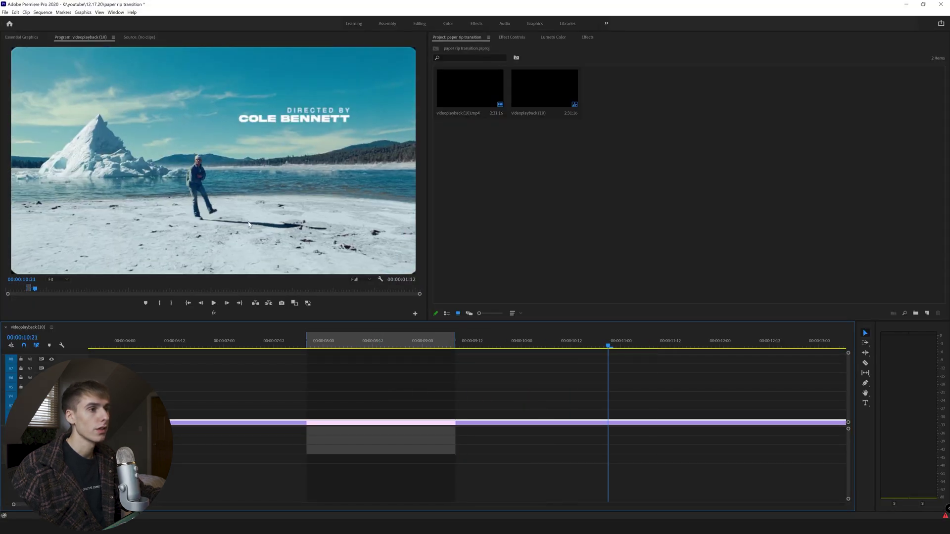
pyautogui.click(281, 303)
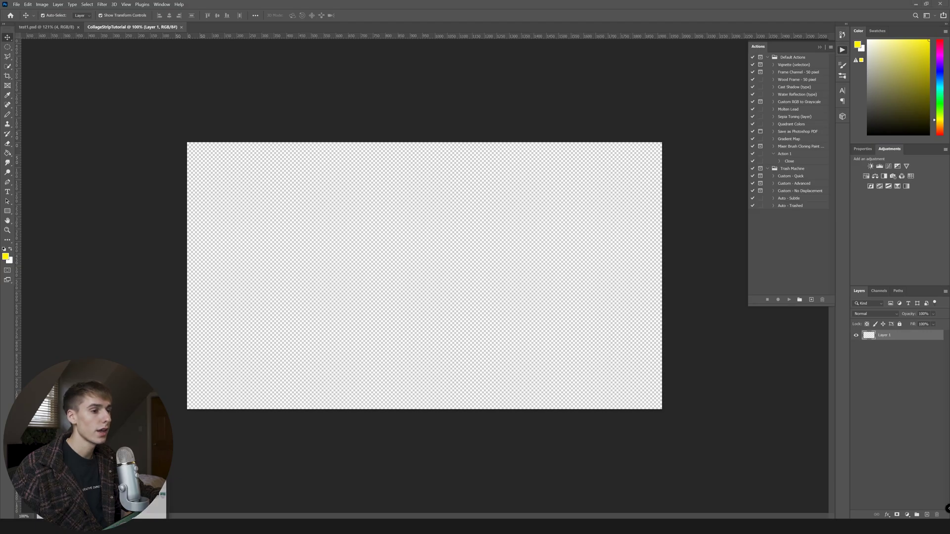
# - Switch back to Photoshop and place the seven videoplayback stills, Still001 to Still007, from the 12.17.20 folder into the CollageStripTutorial document
pyautogui.hotkey('alt', 'Tab')
pyautogui.click(356, 307)
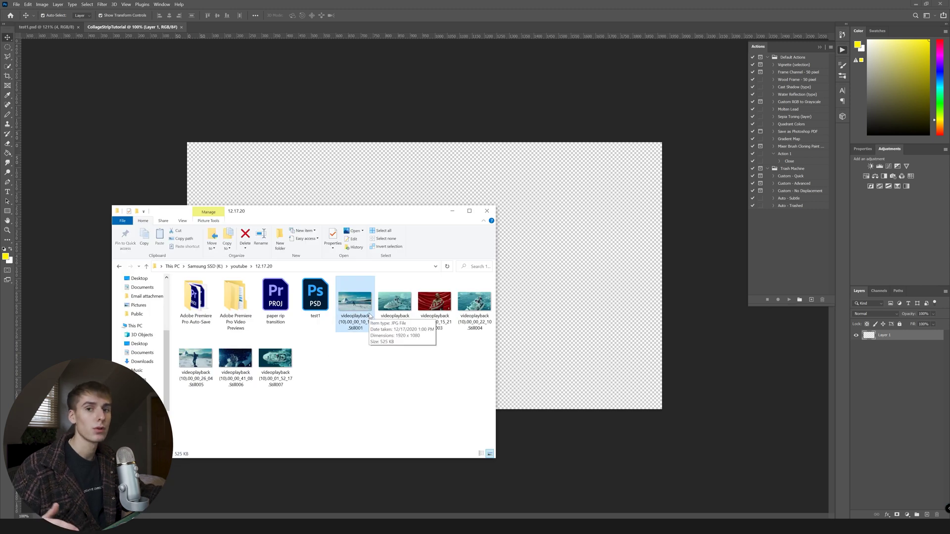
pyautogui.keyDown('shift'); pyautogui.click(277, 371); pyautogui.keyUp('shift')
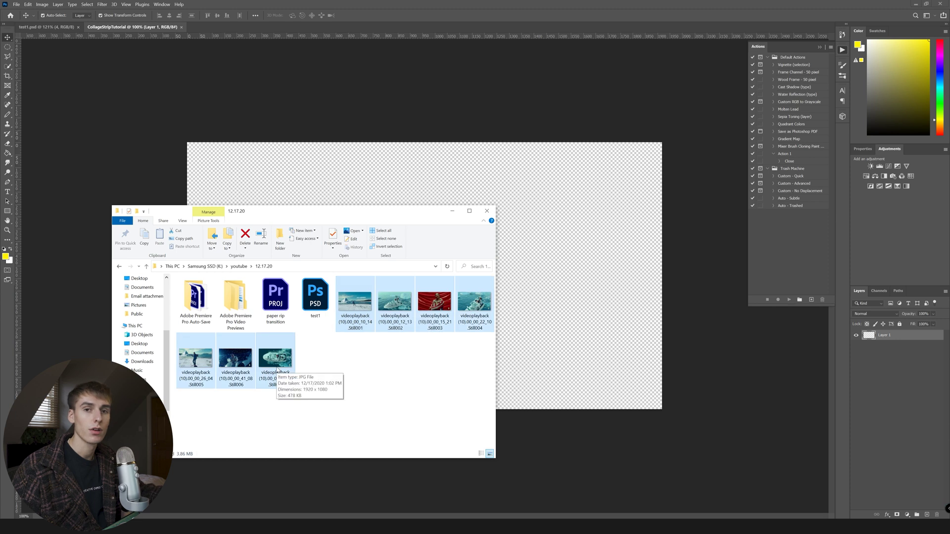
pyautogui.moveTo(277, 371); pyautogui.dragTo(541, 303)
pyautogui.press('Return')
pyautogui.press('Return')
pyautogui.press('Return')
pyautogui.press('Return')
pyautogui.press('Return')
pyautogui.press('Return')
pyautogui.press('Return')
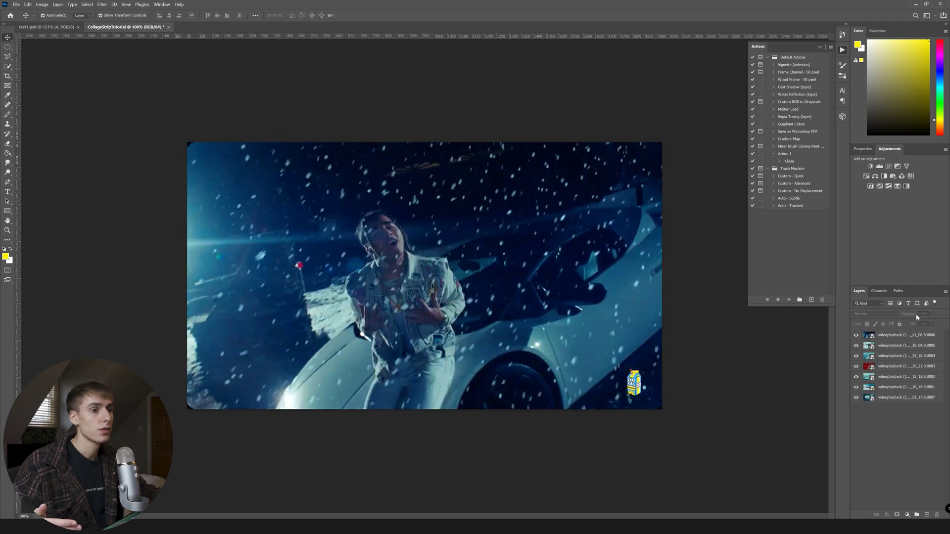
# - Place the Short1 torn strip from the Paper Rip folder above the Still006 layer at its default size
pyautogui.click(900, 340)
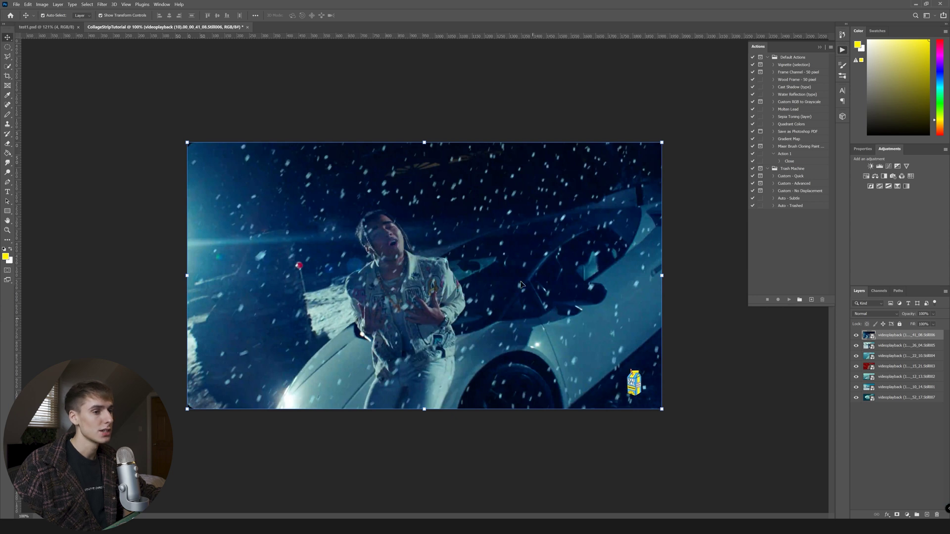
pyautogui.moveTo(102, 526)
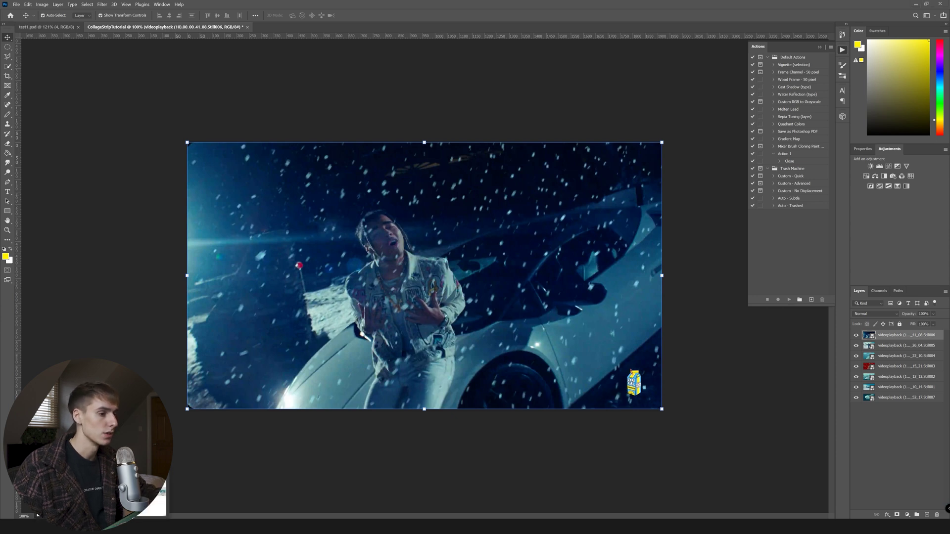
pyautogui.click(135, 495)
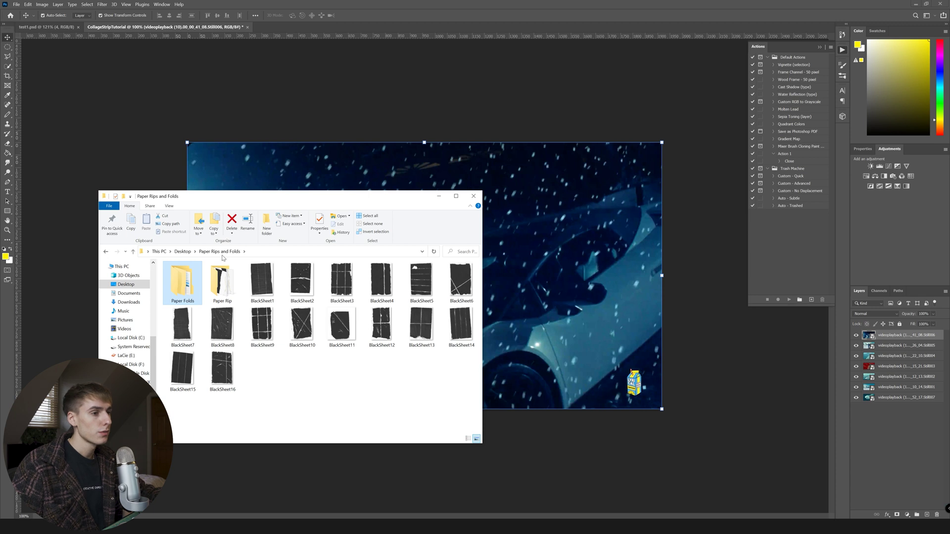
pyautogui.click(228, 286)
pyautogui.doubleClick(229, 287)
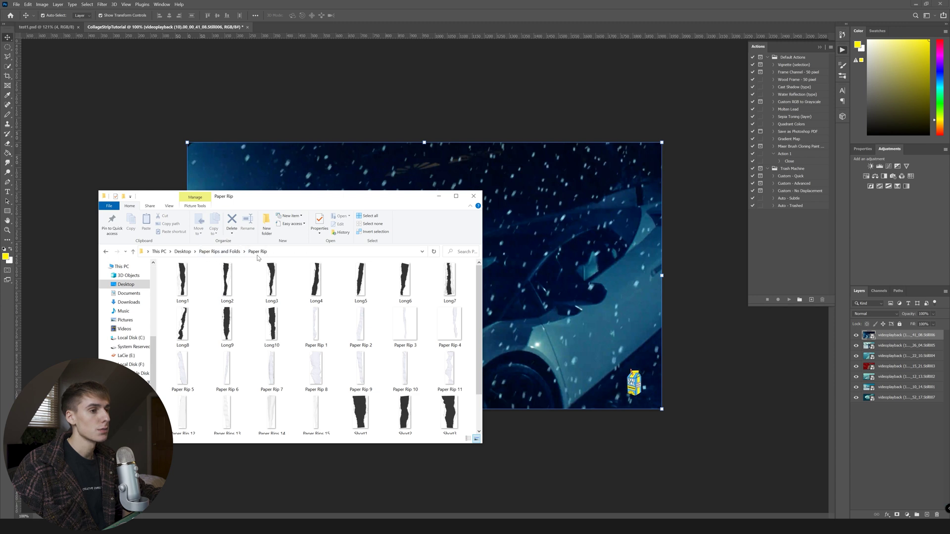
pyautogui.scroll(-2, 317, 322)
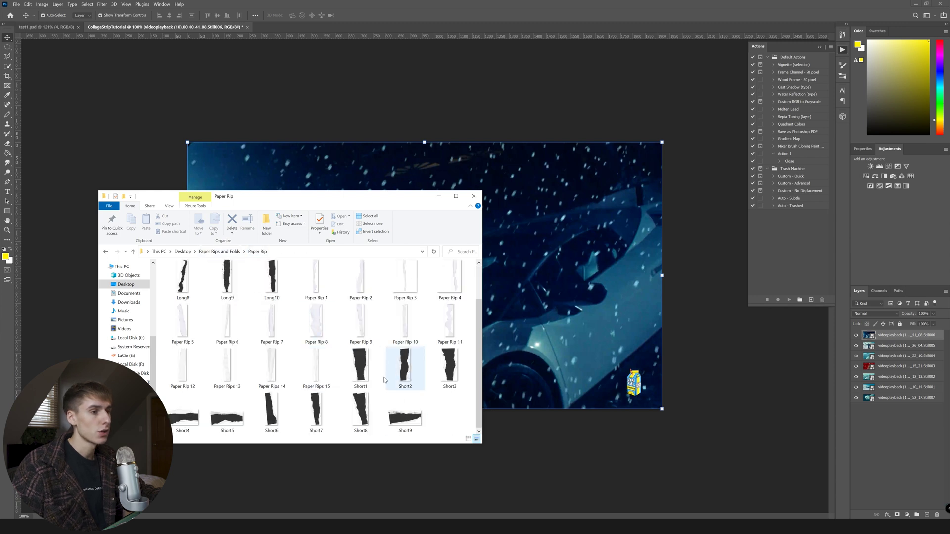
pyautogui.scroll(2, 347, 357)
pyautogui.scroll(-2, 244, 315)
pyautogui.moveTo(360, 369); pyautogui.dragTo(544, 324)
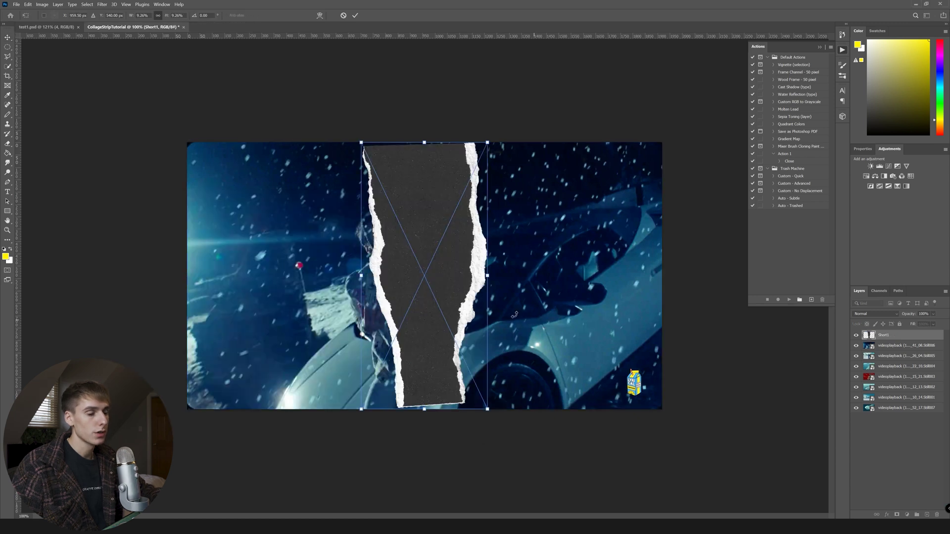
pyautogui.press('Return')
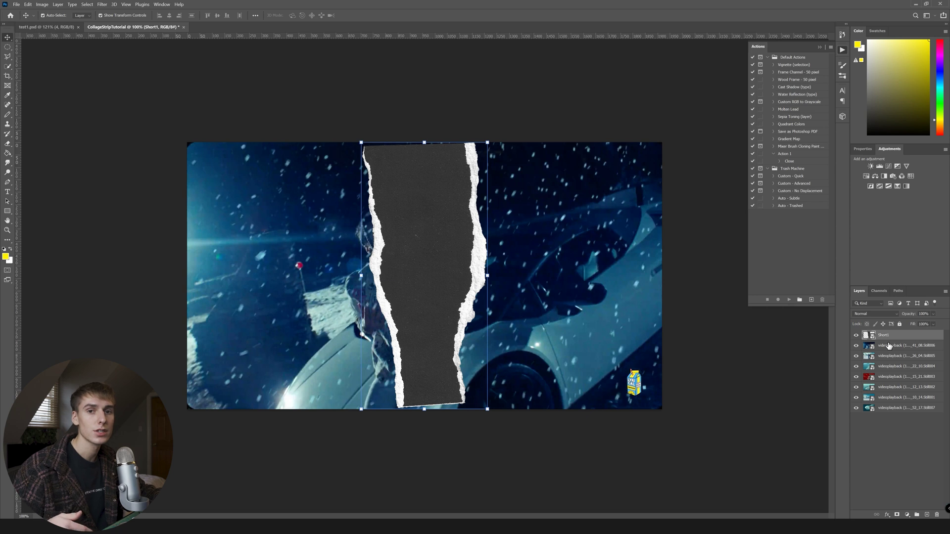
# - Hide the Short1 and Still006 layers and move the Still005 layer to the top of the layer stack
pyautogui.hotkey('ctrl', '+')
pyautogui.click(857, 336)
pyautogui.click(857, 346)
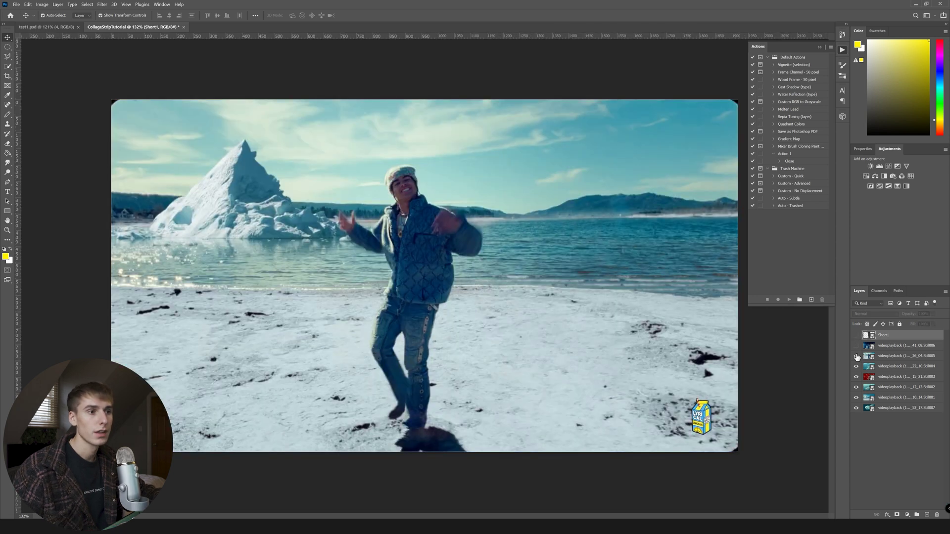
pyautogui.moveTo(884, 360); pyautogui.dragTo(884, 333)
# - Clip the Still005 layer to the visible Short1 paper strip with a clipping mask, keeping the other stills hidden
pyautogui.rightClick(890, 339)
pyautogui.click(883, 349)
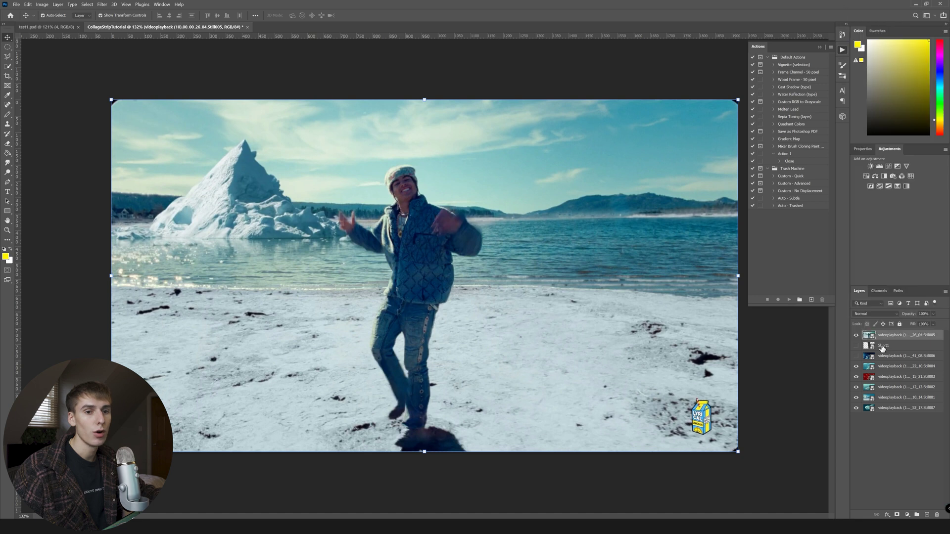
pyautogui.rightClick(889, 339)
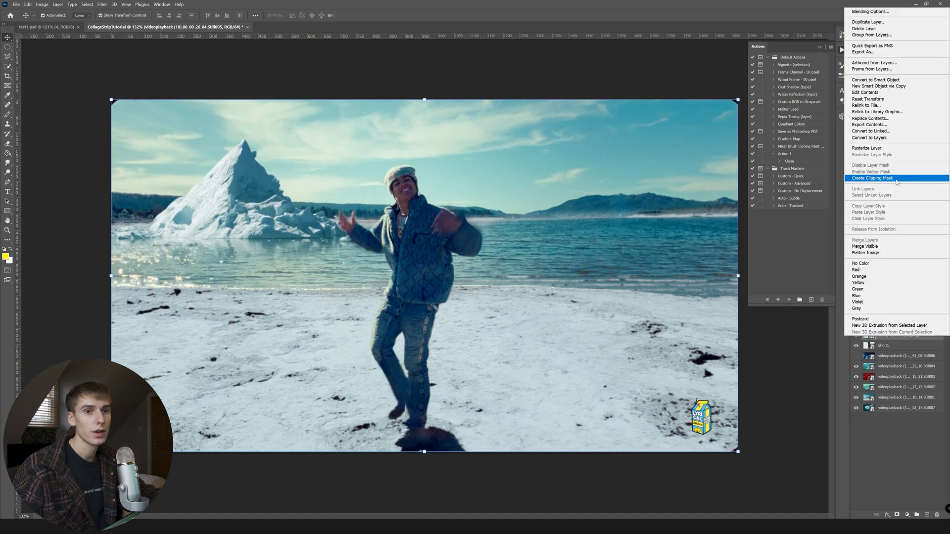
pyautogui.click(899, 179)
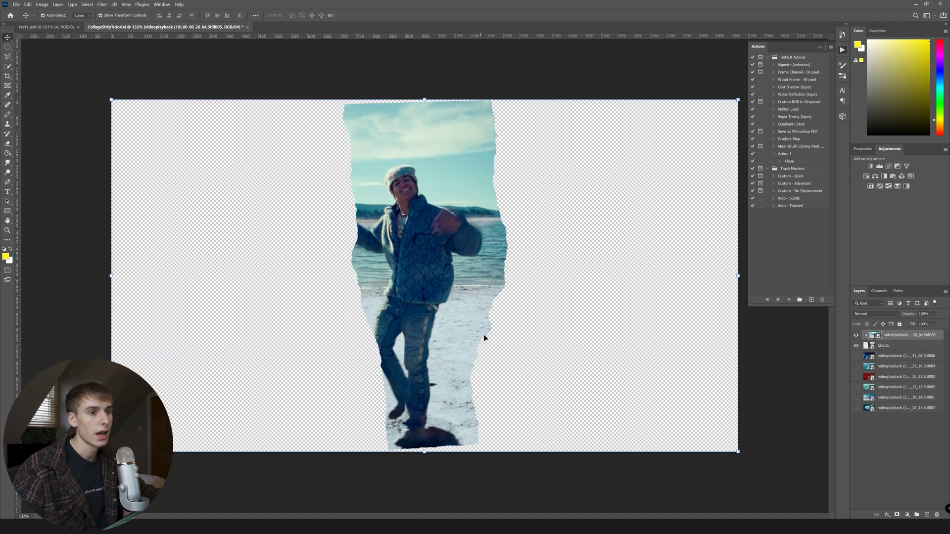
# - Try out blend modes on the clipped Still005 layer and set it to Screen
pyautogui.click(870, 315)
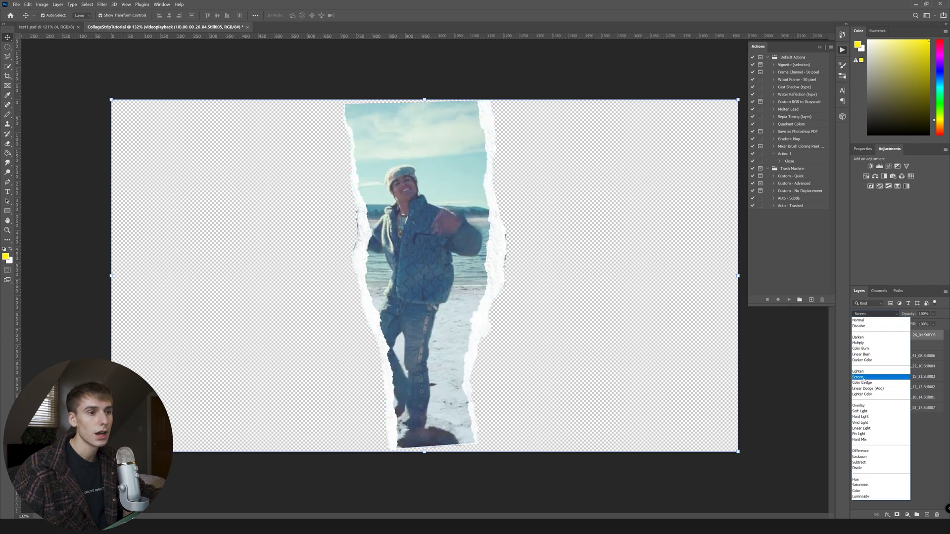
pyautogui.click(863, 378)
pyautogui.click(860, 316)
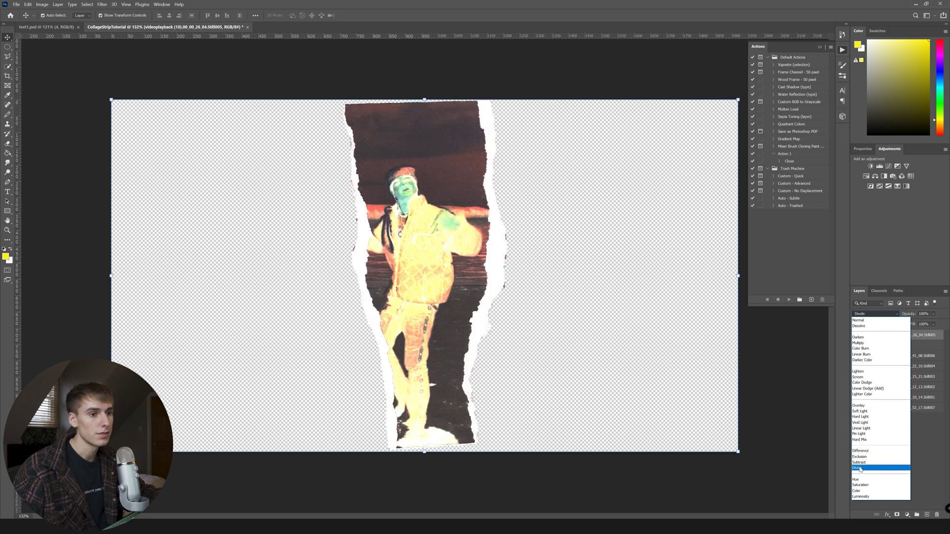
pyautogui.click(869, 379)
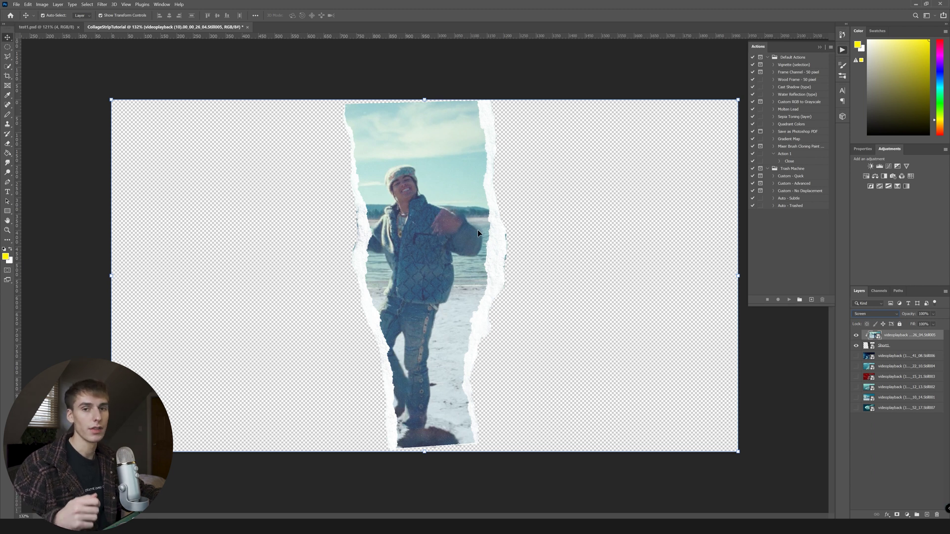
# - Enlarge the Still005 image and reposition it so the standing man fills the torn paper strip
pyautogui.moveTo(738, 452); pyautogui.dragTo(778, 473)
pyautogui.moveTo(470, 279); pyautogui.dragTo(453, 266)
pyautogui.moveTo(767, 334); pyautogui.dragTo(823, 335)
pyautogui.moveTo(521, 266); pyautogui.dragTo(491, 254)
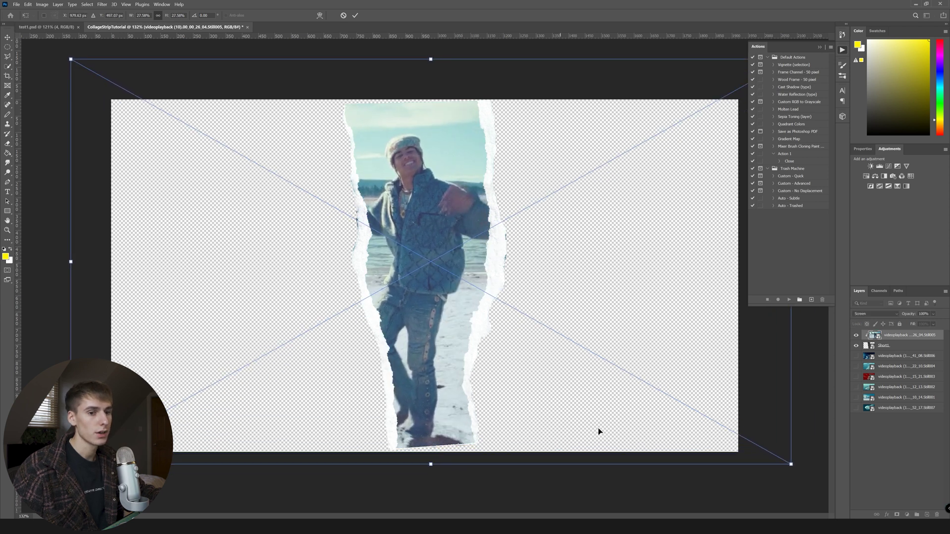
pyautogui.scroll(-1, 599, 432)
pyautogui.press('Return')
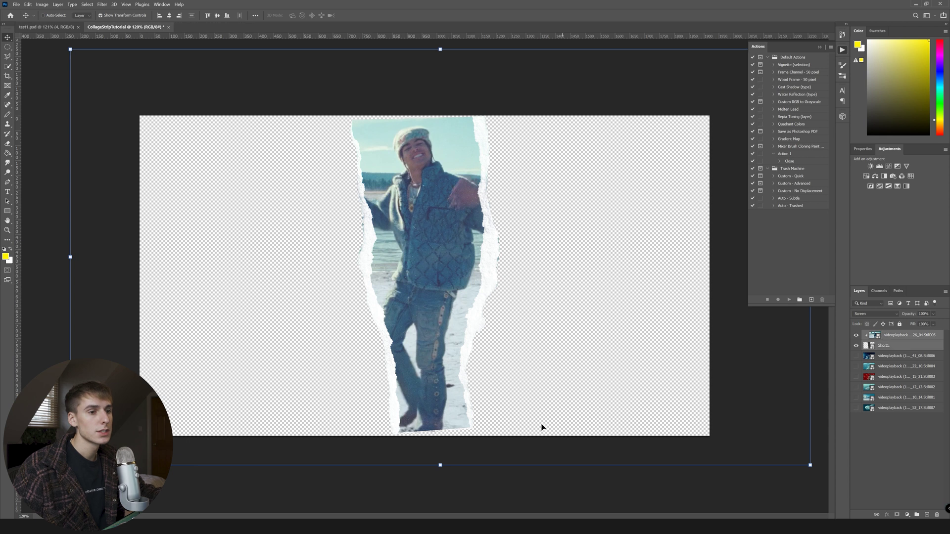
# - Select the Still005 and Short1 layers together and move the strip about 242 px to the right
pyautogui.scroll(-1, 623, 488)
pyautogui.keyDown('ctrl'); pyautogui.click(663, 501); pyautogui.keyUp('ctrl')
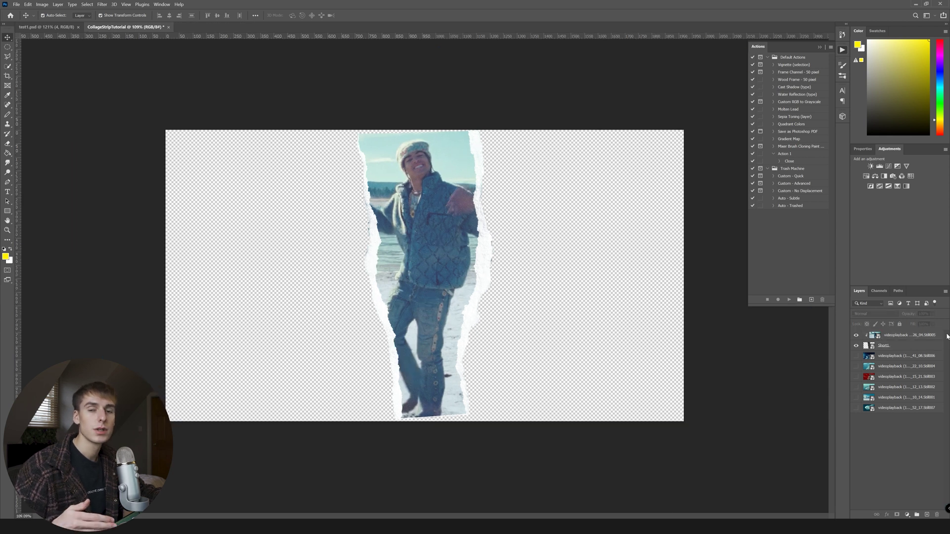
pyautogui.click(903, 336)
pyautogui.moveTo(462, 291); pyautogui.dragTo(518, 267)
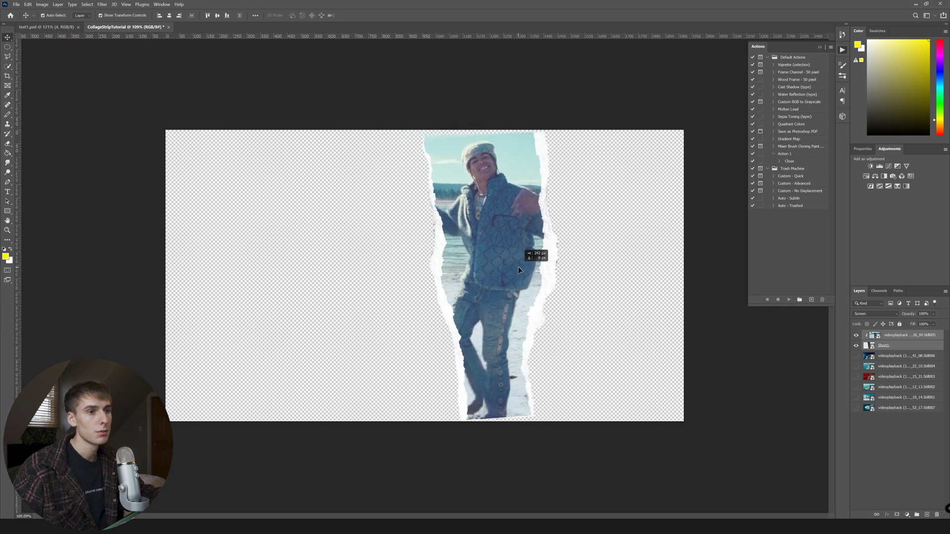
# - Scale the strip and its image to about 113%, tilt them slightly counterclockwise and extend the strip past the canvas's upper and lower edges
pyautogui.scroll(-2, 762, 440)
pyautogui.moveTo(768, 419); pyautogui.dragTo(790, 430)
pyautogui.moveTo(519, 327); pyautogui.dragTo(519, 324)
pyautogui.moveTo(806, 449); pyautogui.dragTo(813, 446)
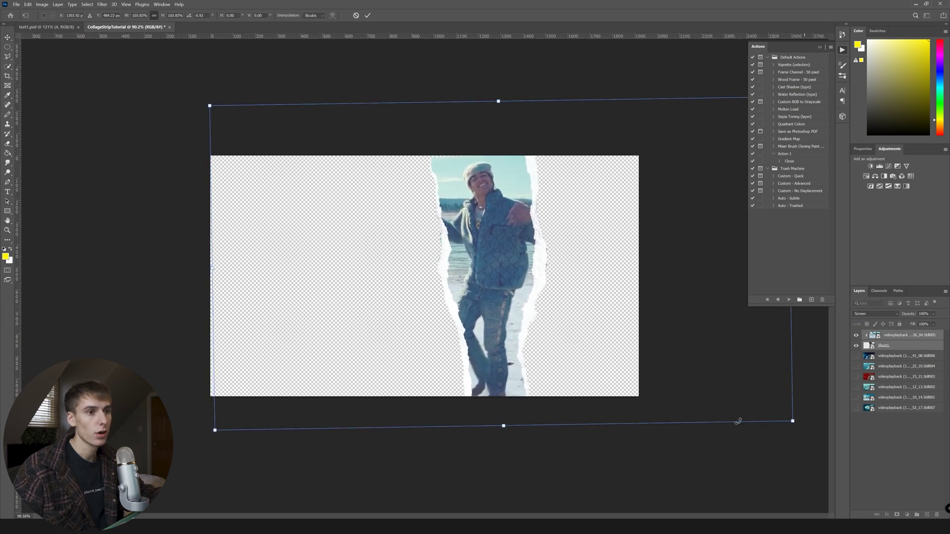
pyautogui.moveTo(541, 322); pyautogui.dragTo(544, 316)
pyautogui.moveTo(797, 417); pyautogui.dragTo(814, 429)
pyautogui.moveTo(518, 312); pyautogui.dragTo(505, 314)
pyautogui.moveTo(795, 428); pyautogui.dragTo(827, 446)
pyautogui.moveTo(486, 315); pyautogui.dragTo(479, 302)
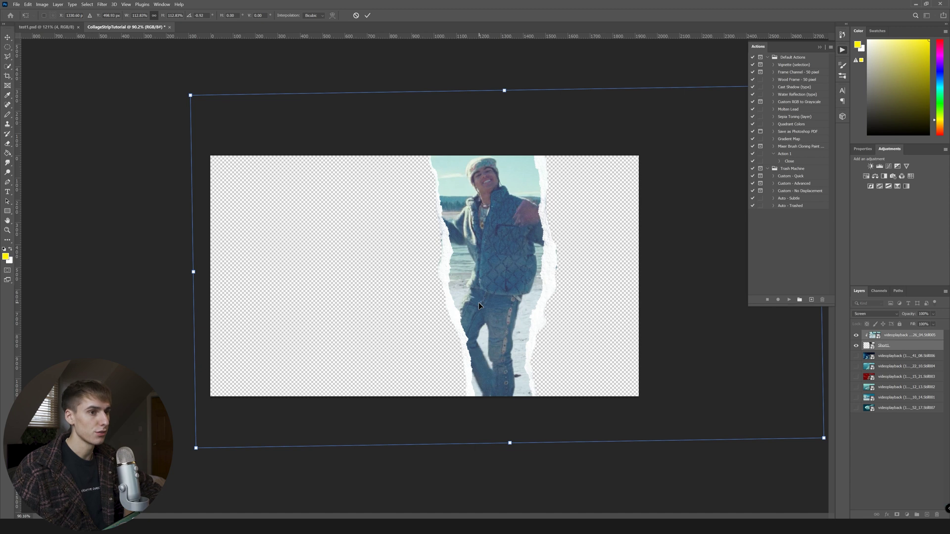
pyautogui.hotkey('ctrl', '+')
pyautogui.press('Return')
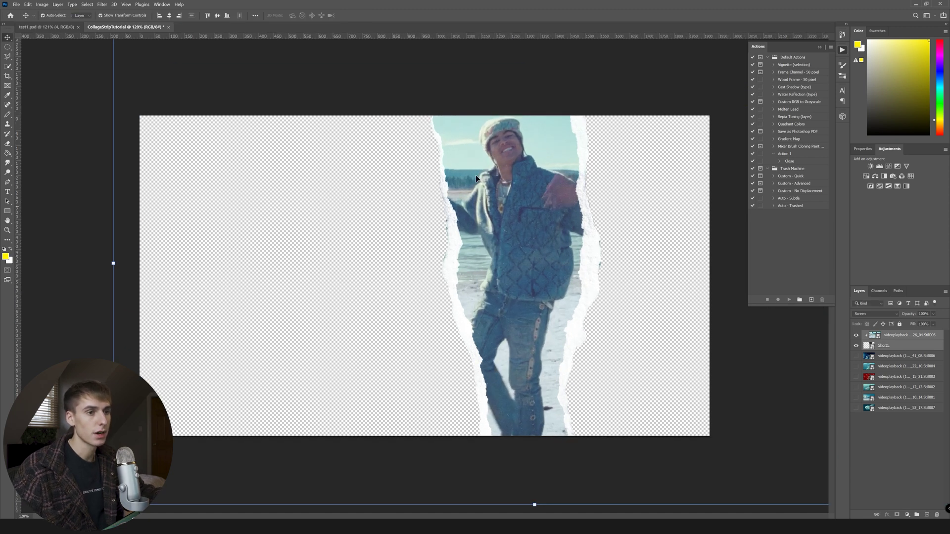
# - Select the Still006 layer and make it visible behind the torn strip, leaving the other unused stills hidden
pyautogui.click(893, 358)
pyautogui.click(857, 356)
pyautogui.click(857, 358)
pyautogui.click(857, 367)
pyautogui.click(858, 369)
pyautogui.click(856, 357)
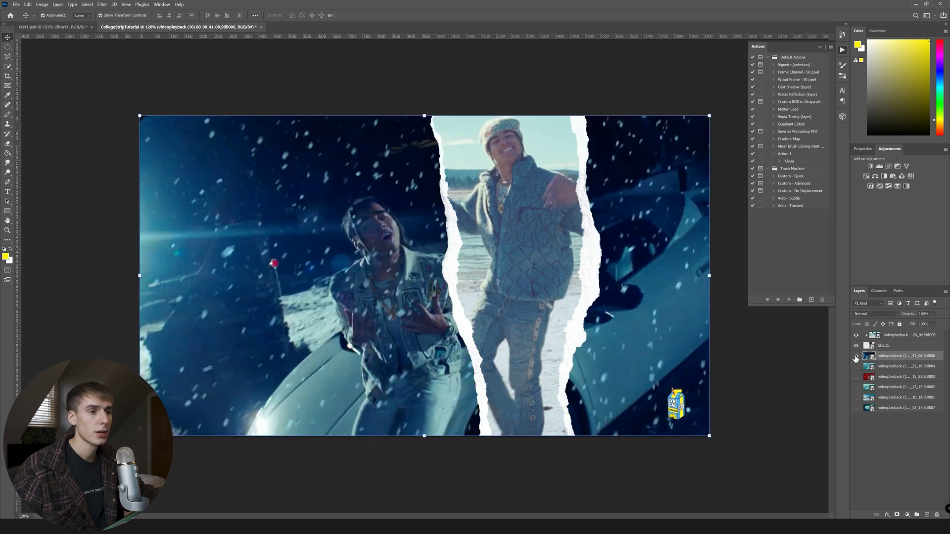
pyautogui.click(856, 357)
pyautogui.click(856, 356)
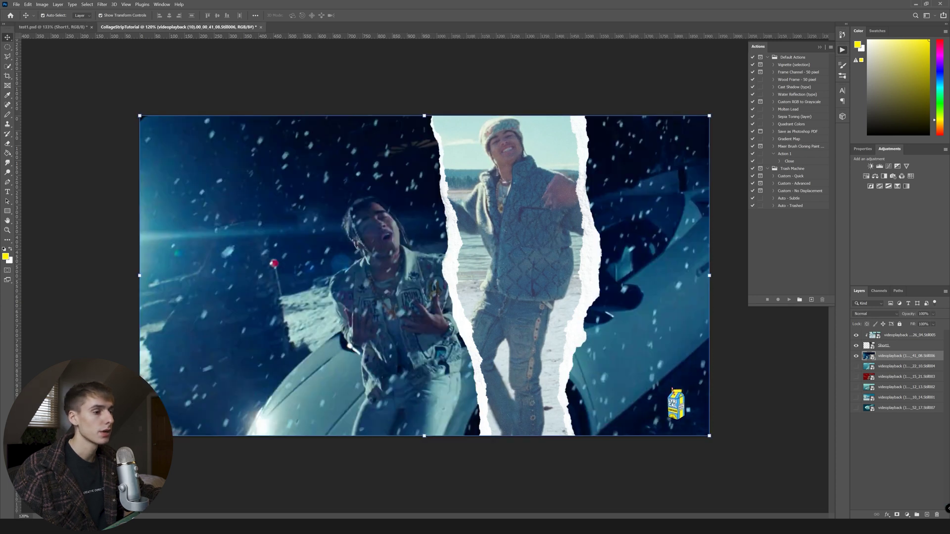
# - Place the Short3 torn strip from the Paper Rip folder on the left part of the canvas
pyautogui.hotkey('alt', 'Tab')
pyautogui.hotkey('alt', 'Tab')
pyautogui.moveTo(450, 366); pyautogui.dragTo(280, 319)
pyautogui.press('Return')
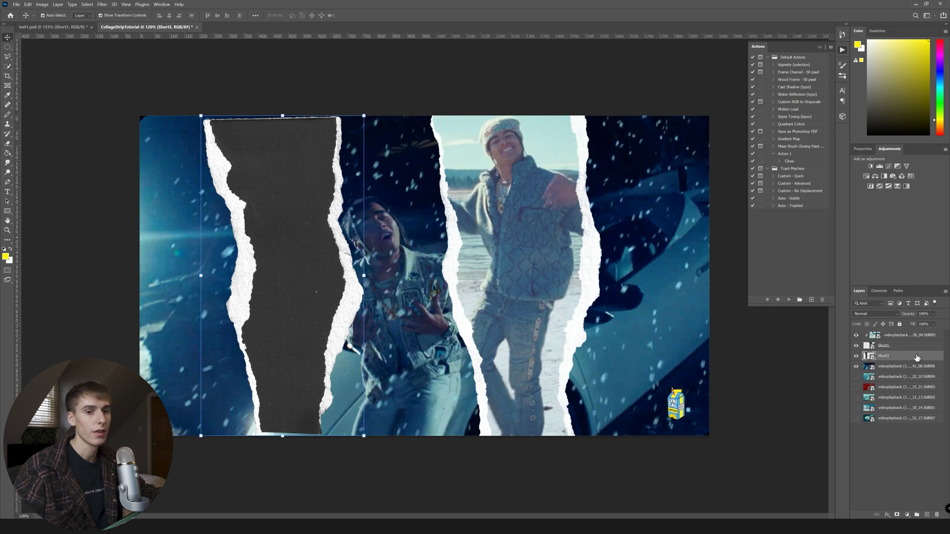
# - Move the Still006 layer directly above Short3 and clip it to that strip with a clipping mask
pyautogui.rightClick(900, 359)
pyautogui.moveTo(893, 369); pyautogui.dragTo(884, 357)
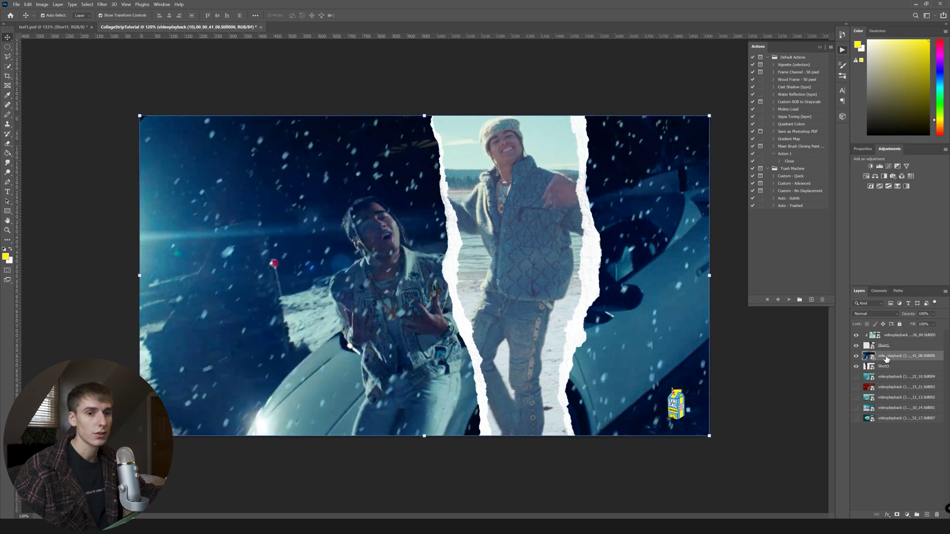
pyautogui.rightClick(886, 359)
pyautogui.click(874, 198)
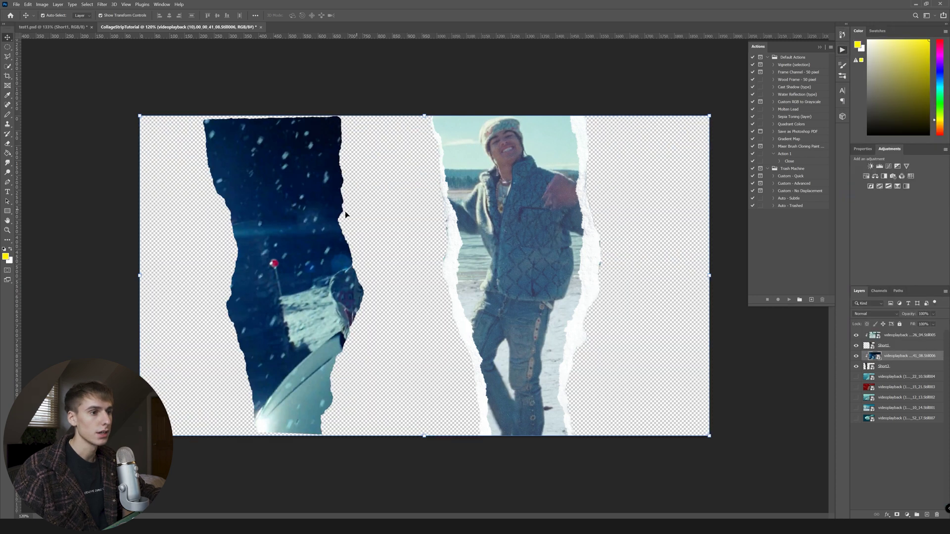
# - Enlarge and shift the Still006 image so the singer is framed inside the Short3 strip, and set its blend mode to Screen
pyautogui.moveTo(287, 312); pyautogui.dragTo(246, 307)
pyautogui.click(597, 422)
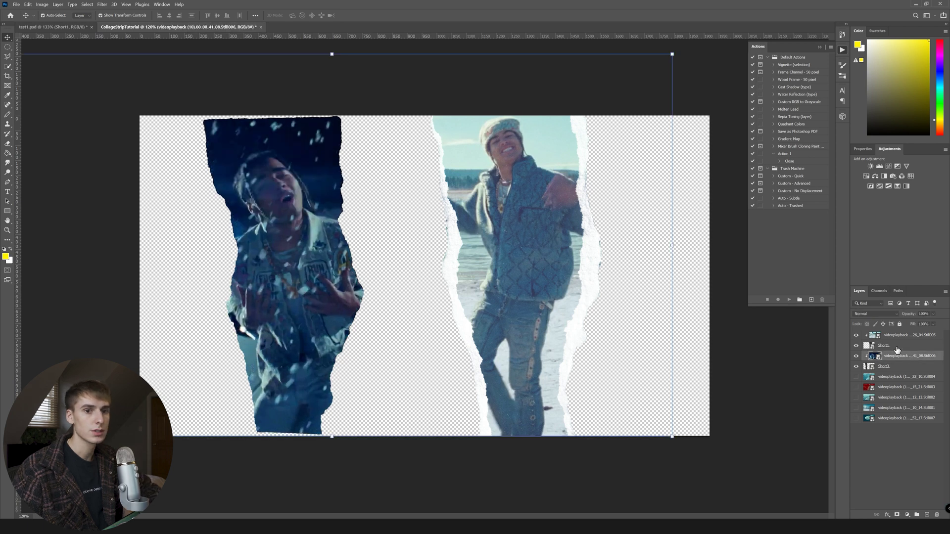
pyautogui.click(873, 314)
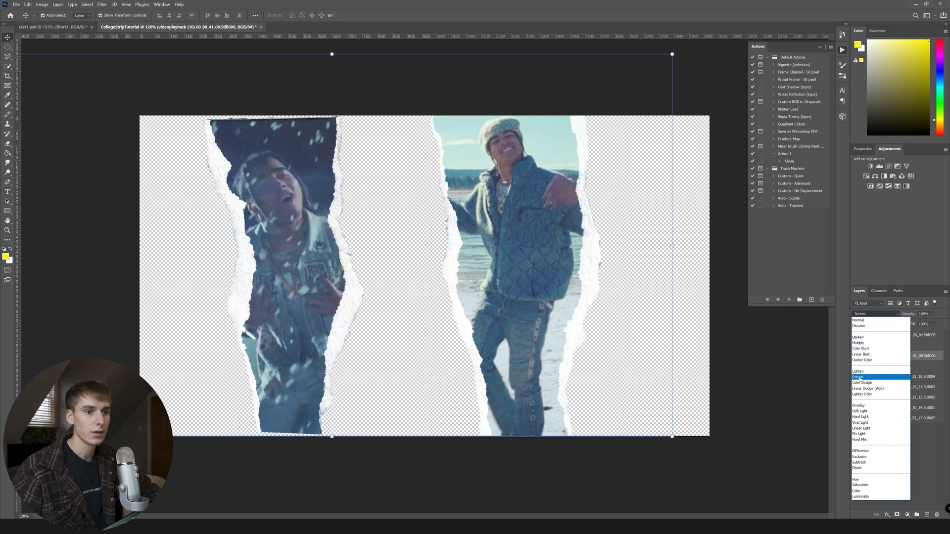
# - Scale the Still006 image together with its Short3 strip to about 111%, rotate both about 6 degrees, and position them to span the canvas height
pyautogui.click(881, 361)
pyautogui.keyDown('shift'); pyautogui.click(904, 369); pyautogui.keyUp('shift')
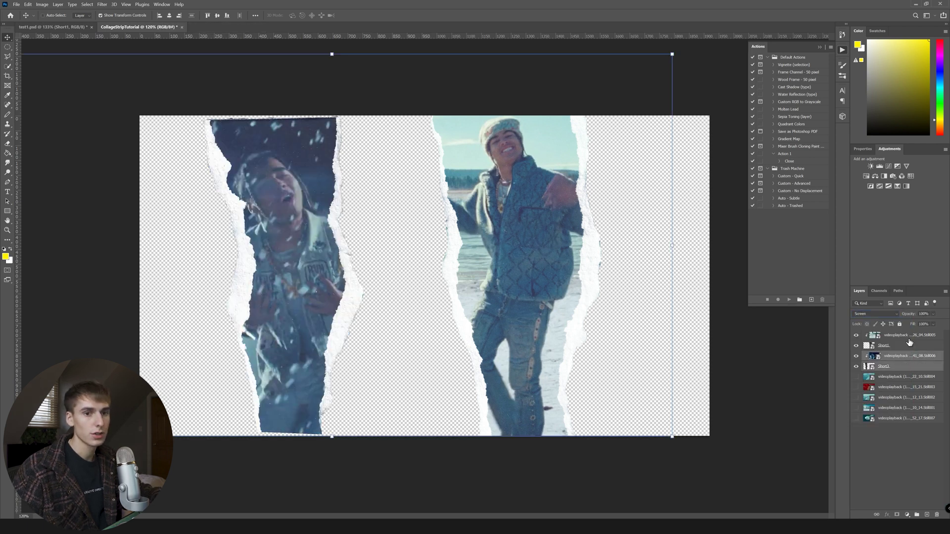
pyautogui.moveTo(673, 245); pyautogui.dragTo(716, 244)
pyautogui.moveTo(732, 49); pyautogui.dragTo(761, 76)
pyautogui.moveTo(319, 230)
pyautogui.mouseDown()
pyautogui.moveTo(330, 231)
pyautogui.moveTo(316, 228)
pyautogui.mouseUp()
pyautogui.moveTo(701, 286); pyautogui.dragTo(731, 288)
pyautogui.moveTo(356, 285); pyautogui.dragTo(359, 287)
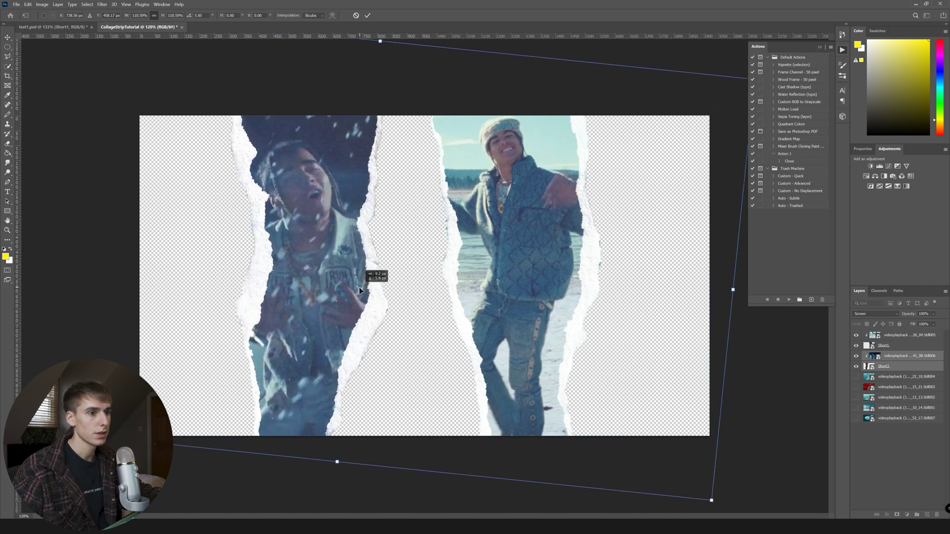
pyautogui.press('Return')
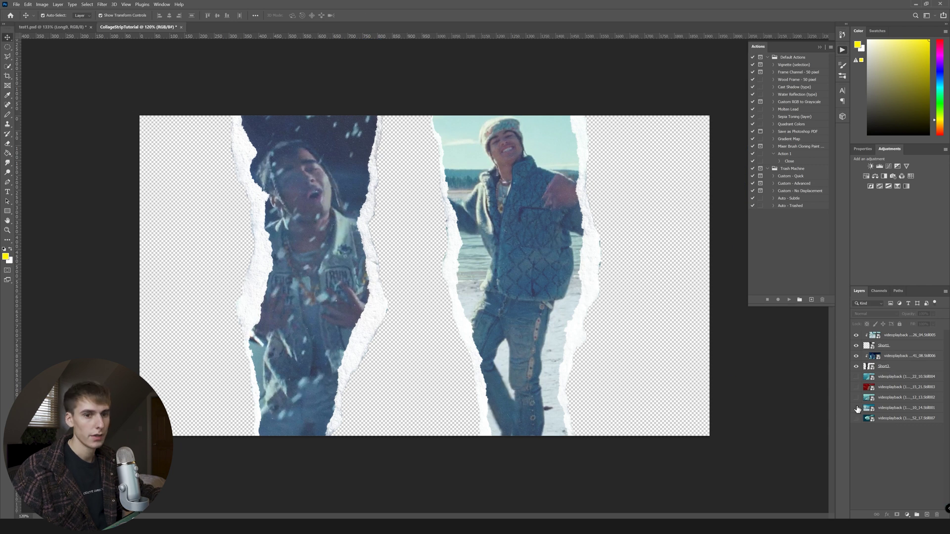
# - Preview the unused stills behind the two strips and leave only Still007 visible among them
pyautogui.click(856, 405)
pyautogui.click(856, 406)
pyautogui.click(857, 398)
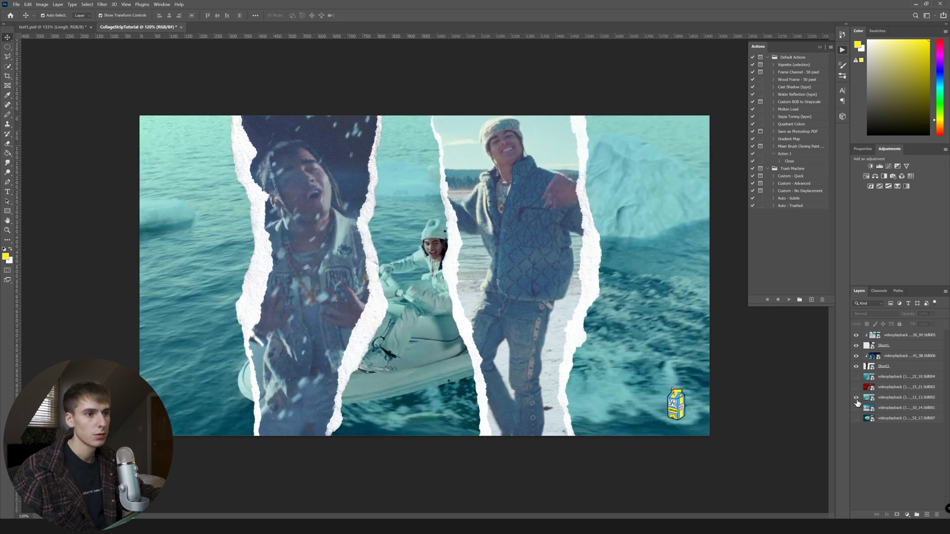
pyautogui.click(857, 398)
pyautogui.click(856, 418)
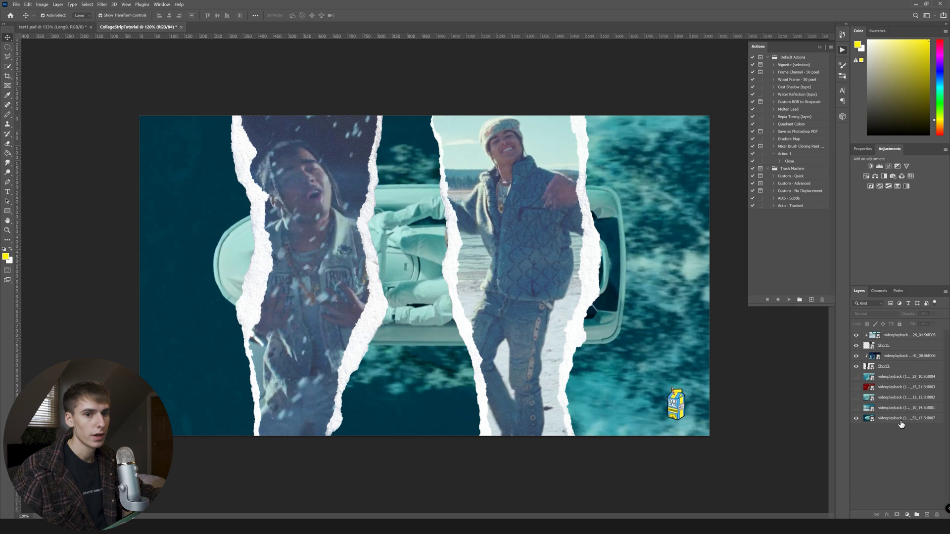
# - Hide the two finished strips with their images and move the Still007 layer directly below their layers
pyautogui.click(857, 356)
pyautogui.click(856, 335)
pyautogui.click(857, 366)
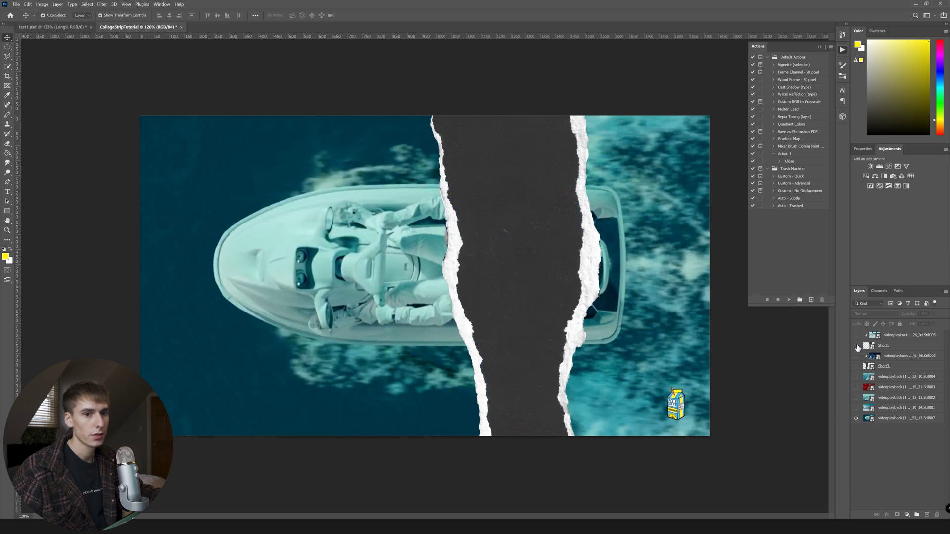
pyautogui.click(856, 346)
pyautogui.moveTo(901, 421); pyautogui.dragTo(898, 374)
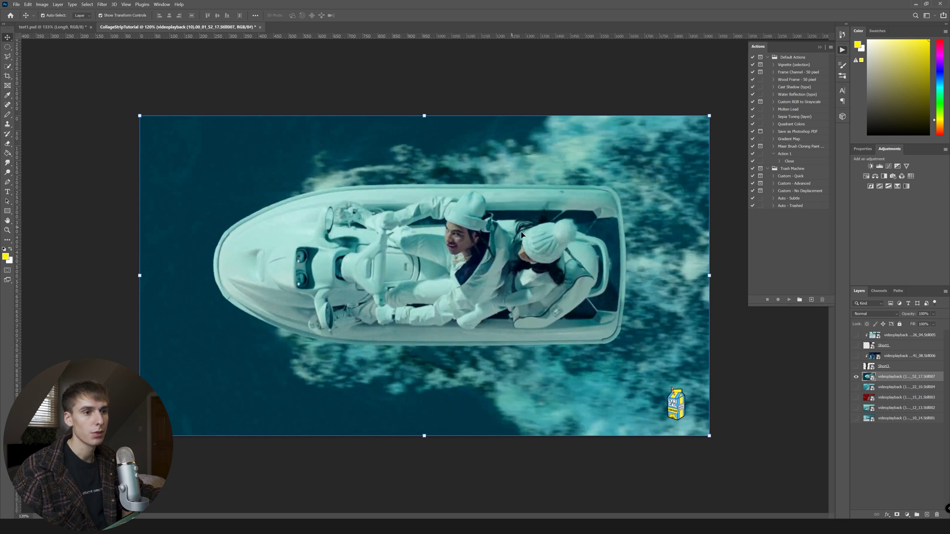
# - Place the Long9 torn strip from the Paper Rip folder in the middle of the canvas
pyautogui.hotkey('alt', 'Tab')
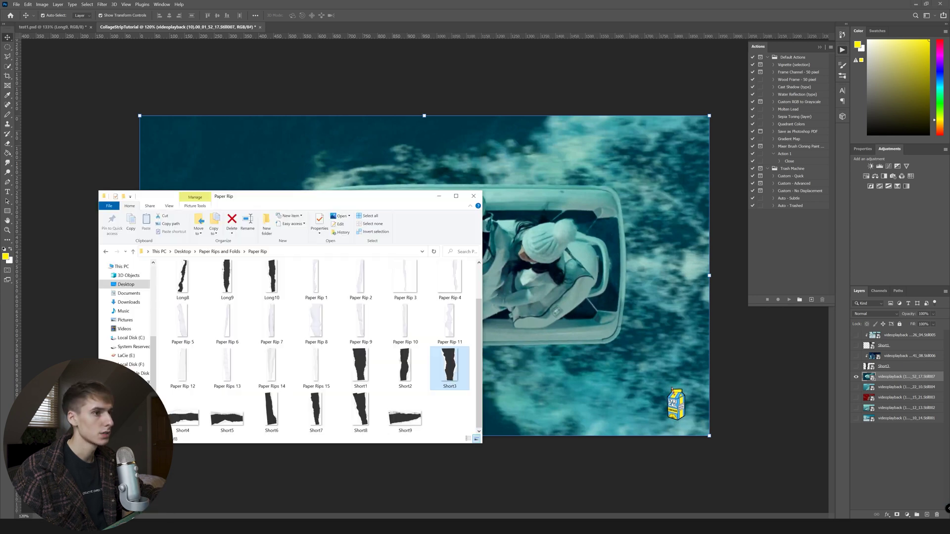
pyautogui.scroll(1, 333, 314)
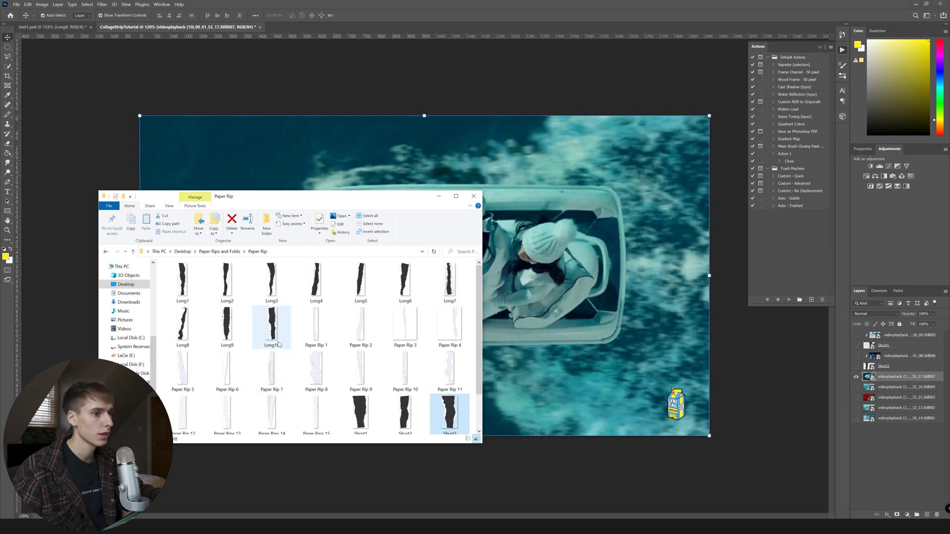
pyautogui.moveTo(227, 327); pyautogui.dragTo(562, 322)
pyautogui.press('Return')
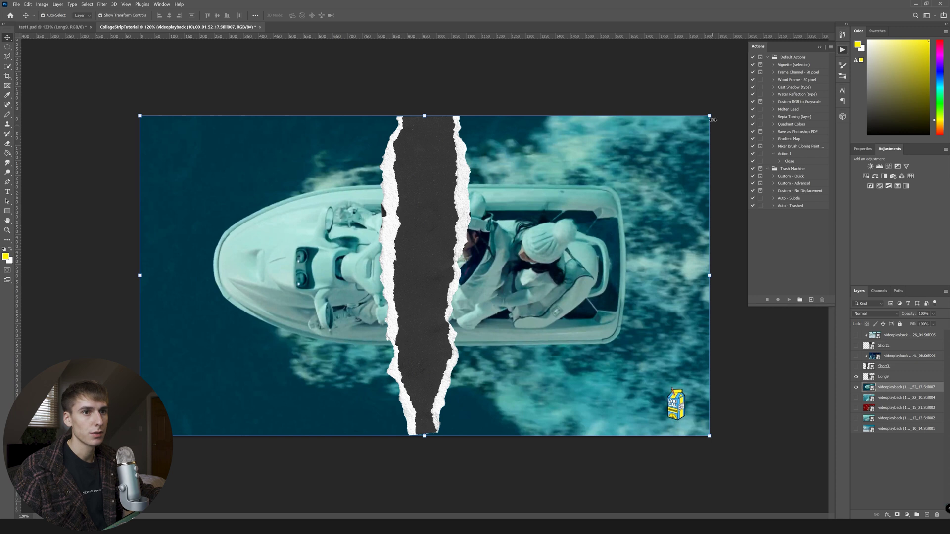
# - Rotate the Still007 image 90 degrees so the jet ski stands upright, and move its layer directly above Long9
pyautogui.moveTo(717, 110); pyautogui.dragTo(548, 483)
pyautogui.press('Return')
pyautogui.moveTo(906, 387)
pyautogui.mouseDown()
pyautogui.moveTo(902, 364)
pyautogui.moveTo(902, 372)
pyautogui.mouseUp()
# - Set the Still007 layer's blend mode to Screen and shrink the image around the Long9 strip
pyautogui.click(875, 313)
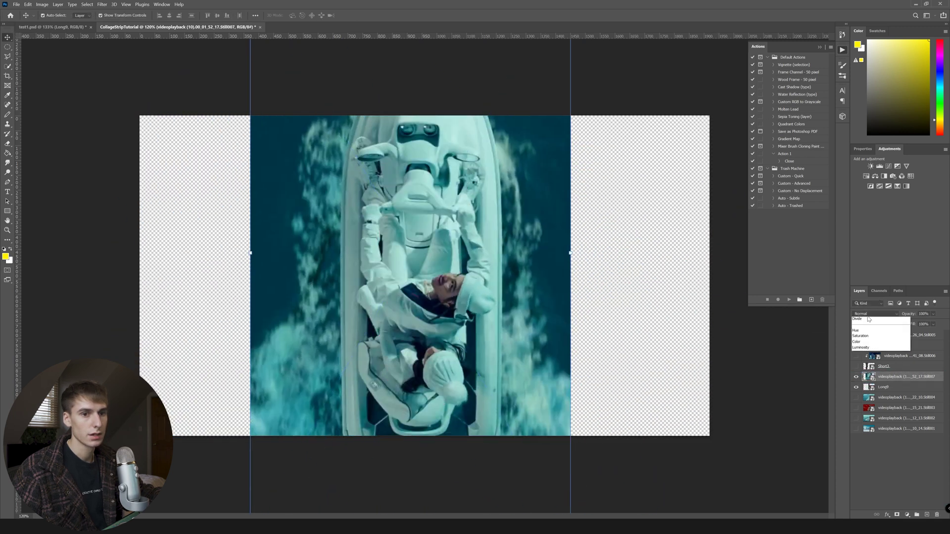
pyautogui.click(855, 377)
pyautogui.moveTo(570, 253); pyautogui.dragTo(512, 261)
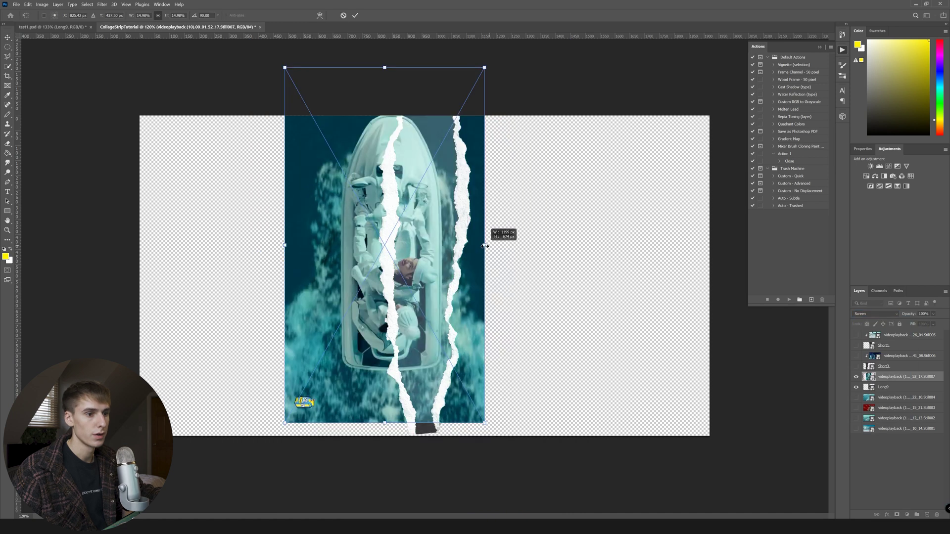
pyautogui.press('Return')
# - Clip Still007 to the Long9 strip and shift the image so the riders sit inside the torn edges
pyautogui.hotkey('ctrl', 'alt', 'g')
pyautogui.moveTo(452, 276); pyautogui.dragTo(453, 274)
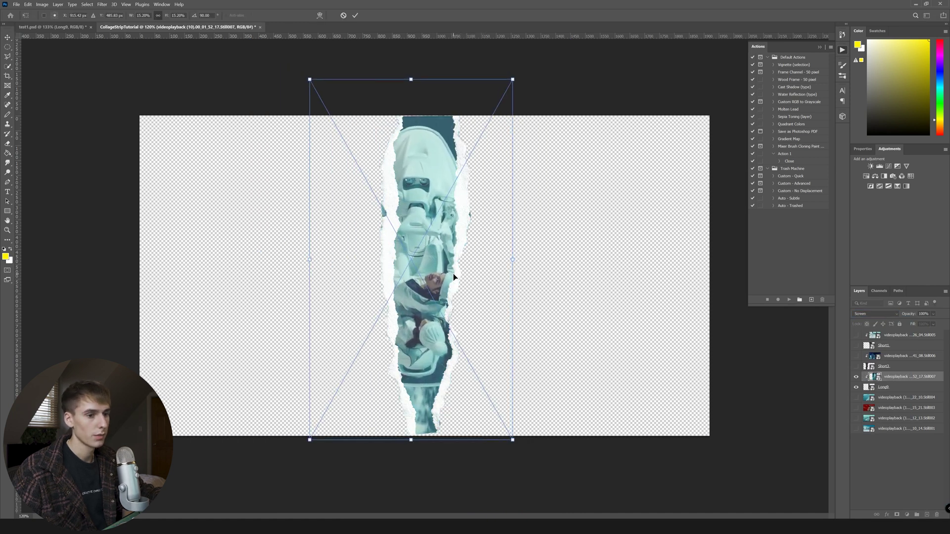
pyautogui.press('Return')
# - Show the finished strips again and fit Long9 with its image between them, scaled to about 118% and rotated about -9 degrees
pyautogui.moveTo(857, 366); pyautogui.dragTo(856, 336)
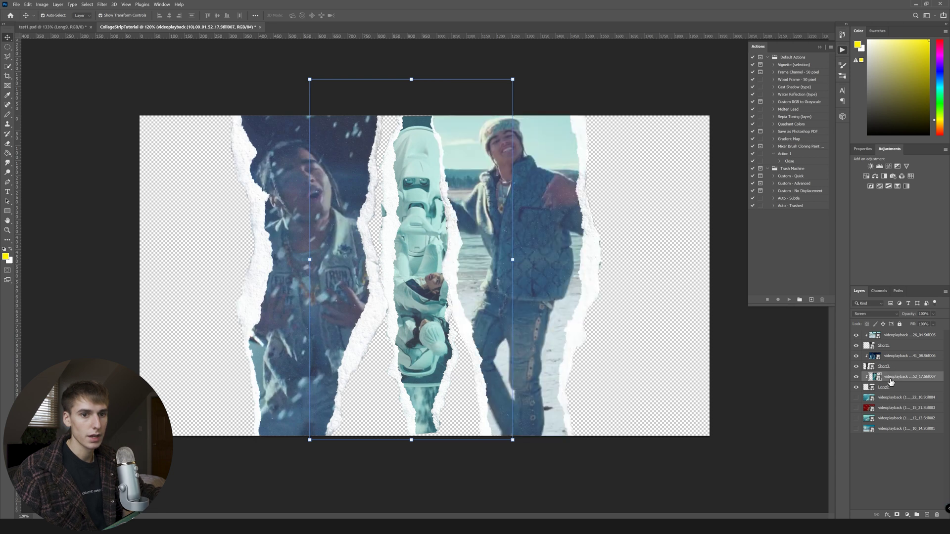
pyautogui.hotkey('ctrl', 't')
pyautogui.moveTo(515, 260); pyautogui.dragTo(561, 243)
pyautogui.moveTo(455, 328); pyautogui.dragTo(441, 351)
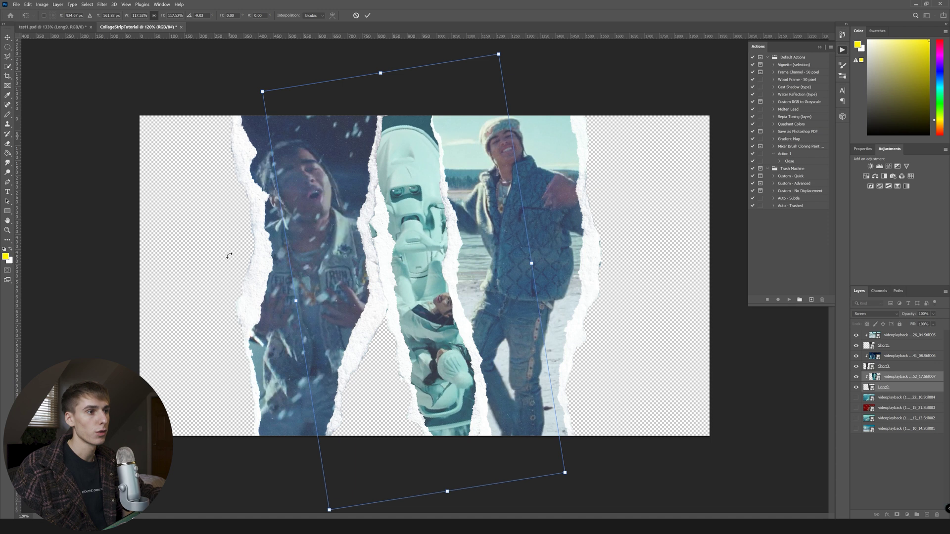
pyautogui.moveTo(420, 152); pyautogui.dragTo(418, 148)
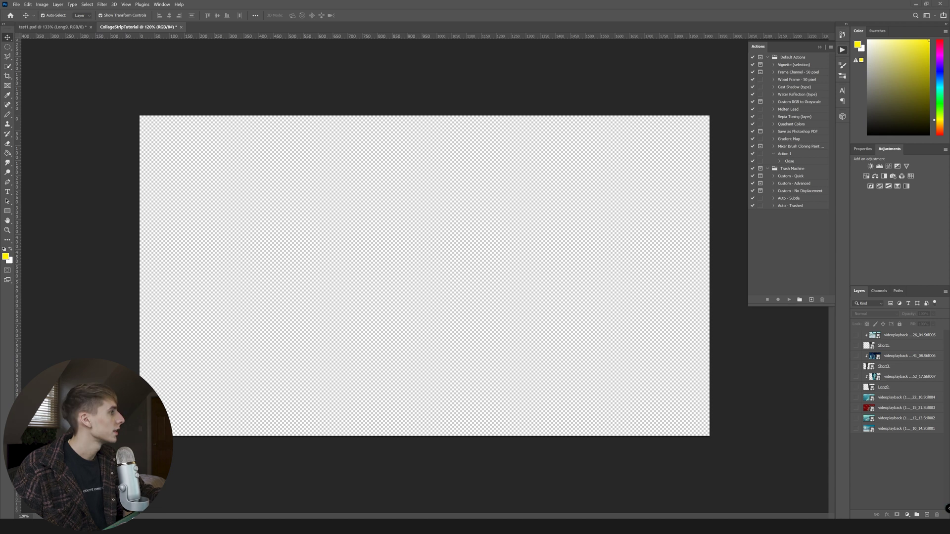
# - Switch to YouTube in the browser and play the Lil Boof - Mafioso video from the start as a reference
pyautogui.moveTo(0, 148); pyautogui.dragTo(187, 0)
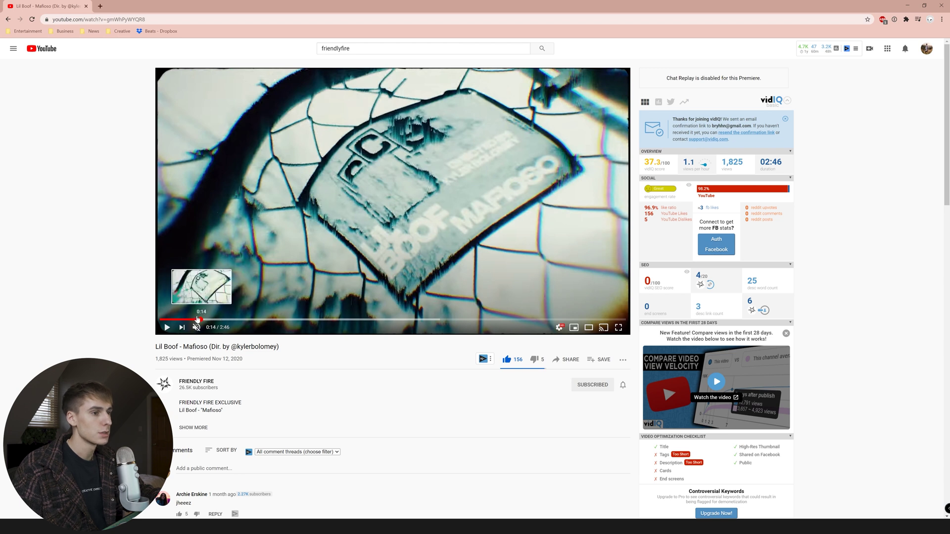
pyautogui.click(160, 320)
pyautogui.moveTo(231, 347); pyautogui.dragTo(275, 347)
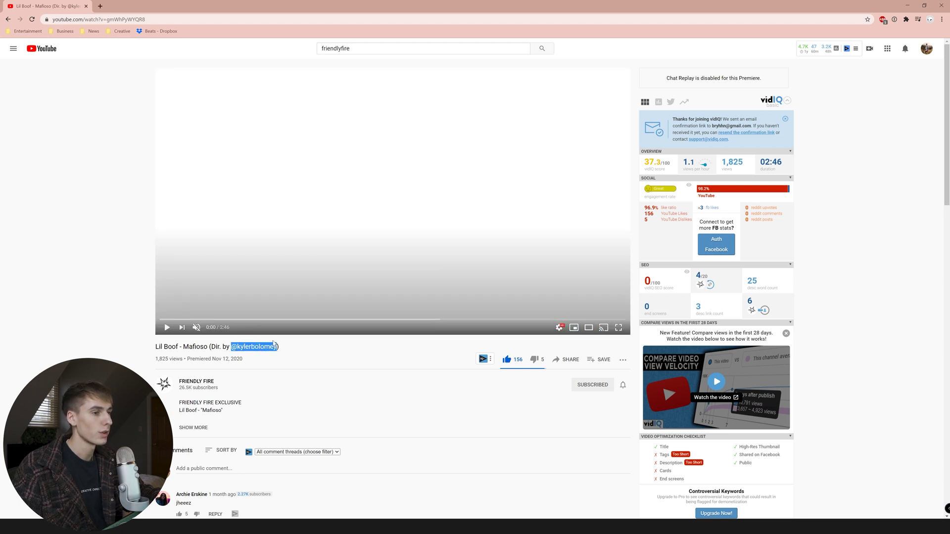
pyautogui.click(169, 327)
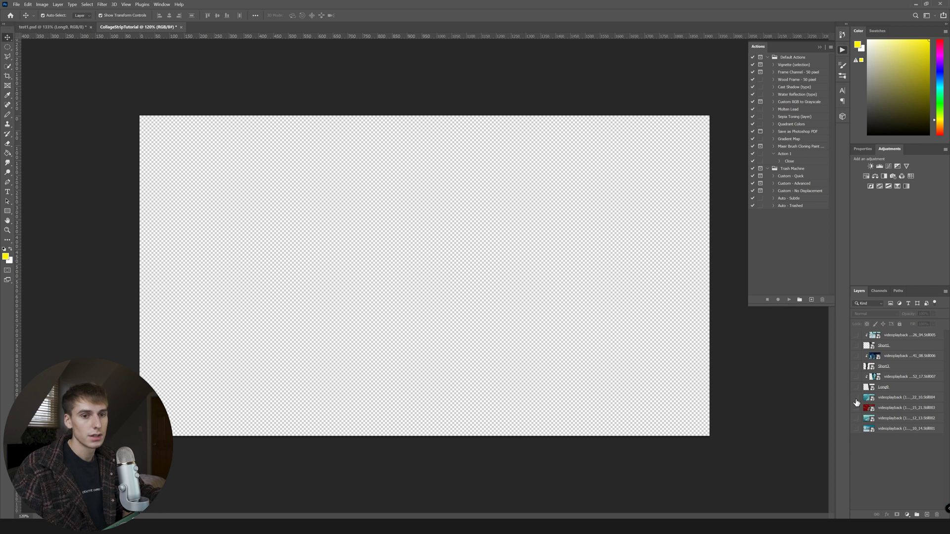
# - Make the red Still003 image visible and place the Short6 torn strip from the Paper Rip folder on the canvas
pyautogui.click(857, 399)
pyautogui.hotkey('ctrl', '+')
pyautogui.hotkey('ctrl', '+')
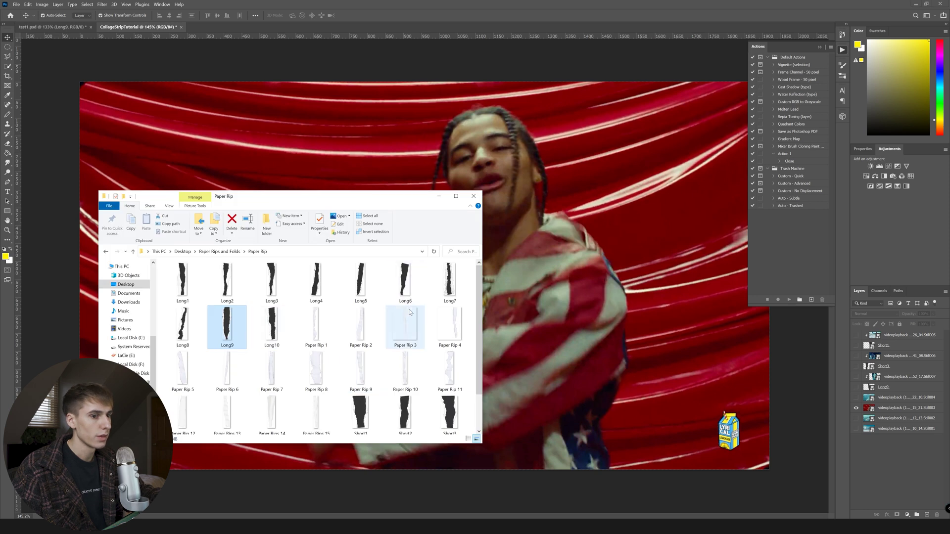
pyautogui.scroll(-1, 414, 345)
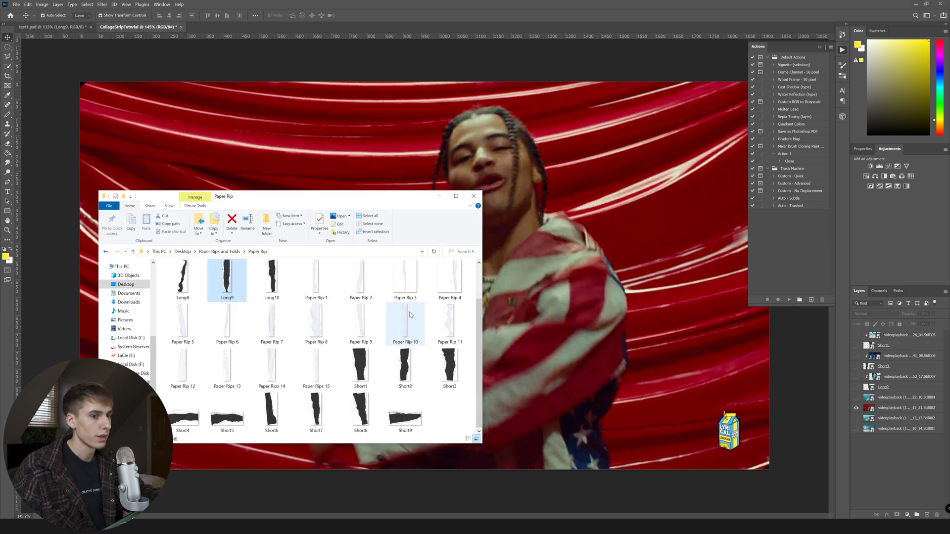
pyautogui.moveTo(271, 411); pyautogui.dragTo(471, 135)
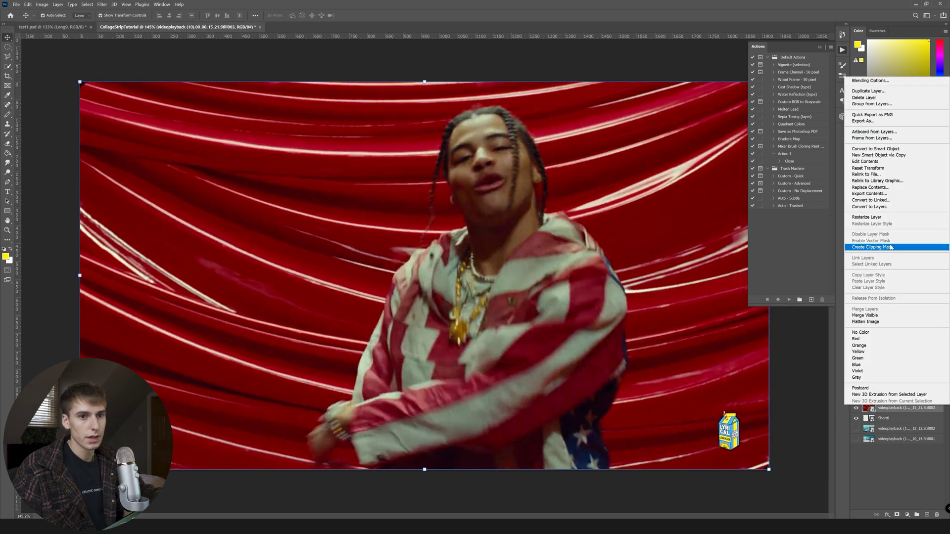
# - Clip the Still003 image to the Short6 strip and set its blend mode to Screen
pyautogui.click(864, 247)
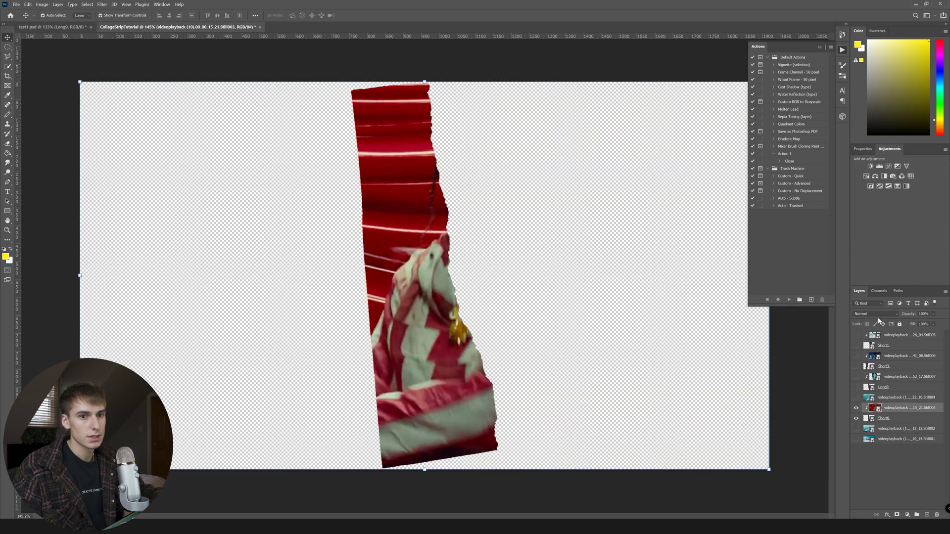
pyautogui.click(877, 315)
pyautogui.click(876, 384)
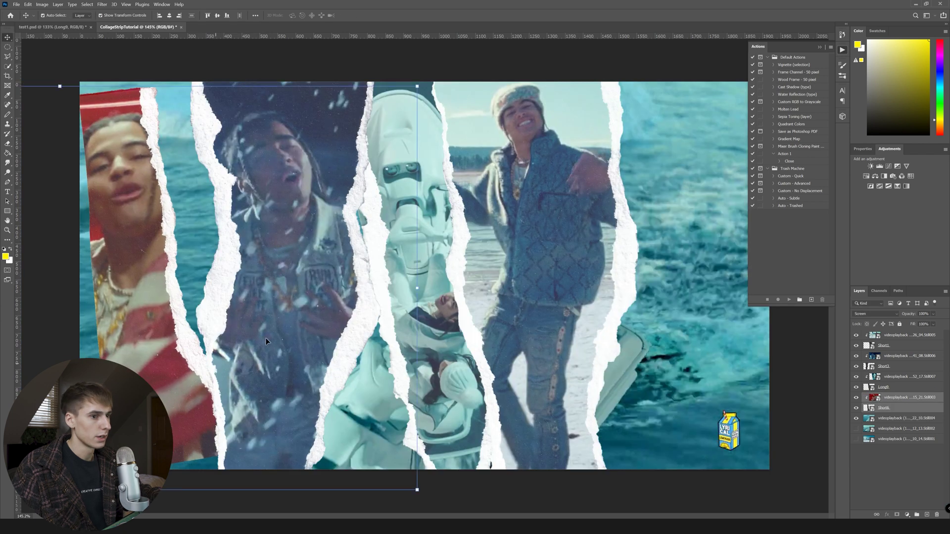
# - Enlarge the red Still003 strip at the canvas's left edge and move its two layers to the top of the layer stack
pyautogui.moveTo(416, 287); pyautogui.dragTo(503, 270)
pyautogui.moveTo(886, 395); pyautogui.dragTo(880, 337)
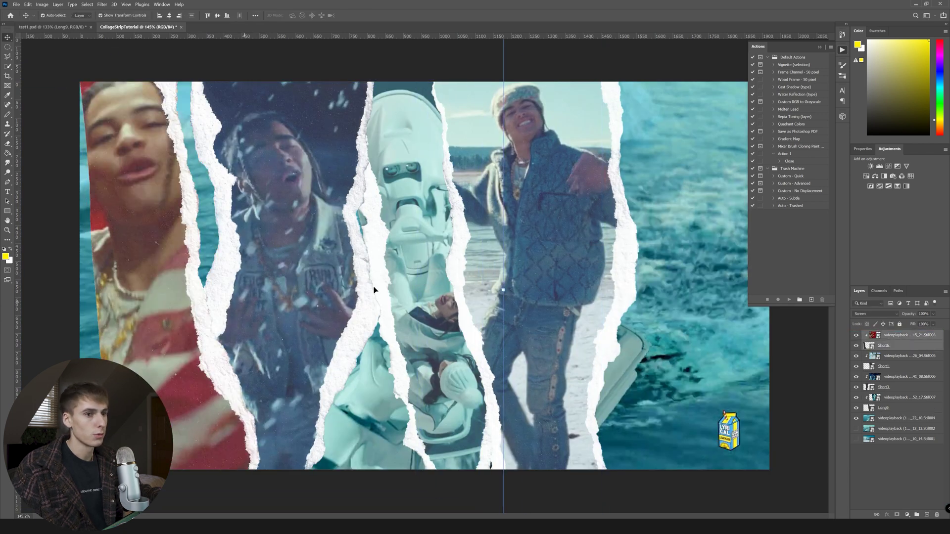
# - Reposition and rotate the Short3, Short1 and Long9 strips with their clipped images to close the gaps between them
pyautogui.moveTo(314, 316); pyautogui.dragTo(292, 309)
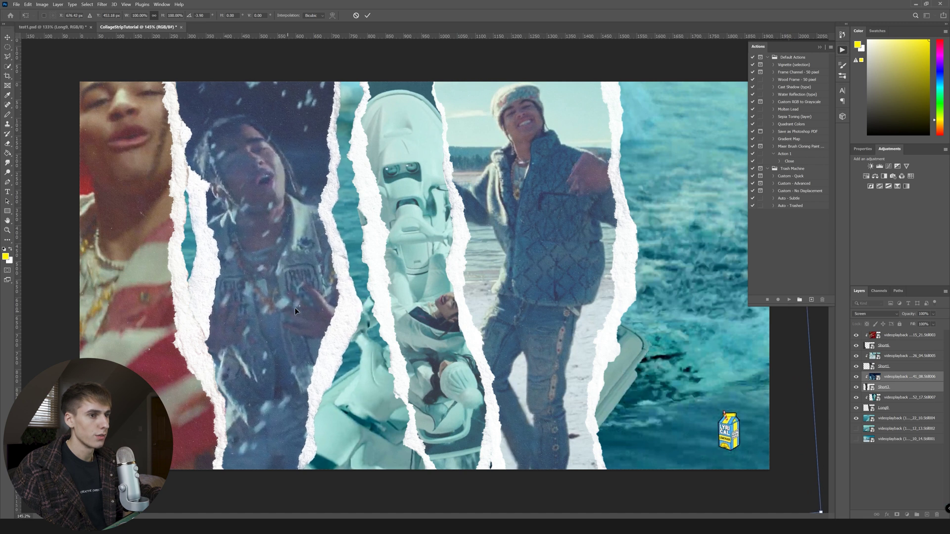
pyautogui.click(918, 391)
pyautogui.click(910, 356)
pyautogui.keyDown('shift'); pyautogui.click(907, 366); pyautogui.keyUp('shift')
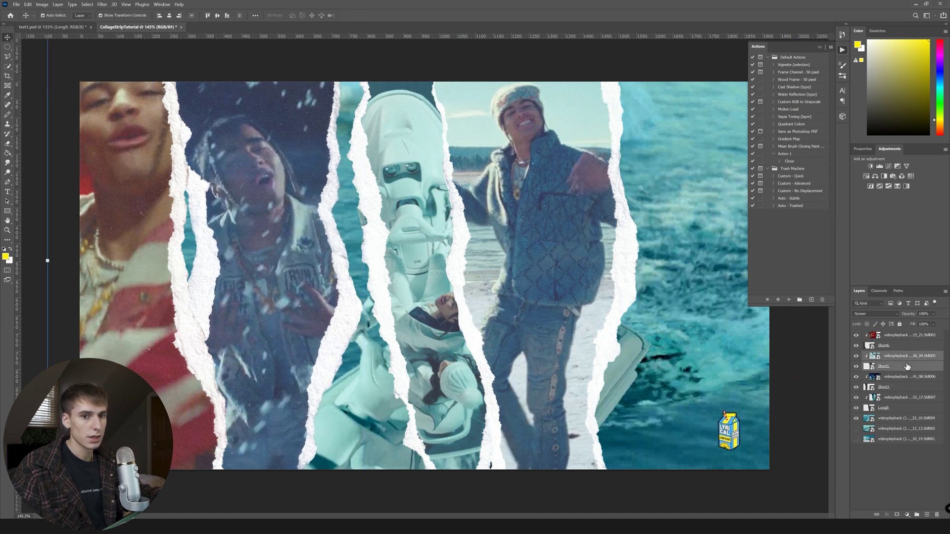
pyautogui.moveTo(437, 332); pyautogui.dragTo(435, 326)
pyautogui.hotkey('ctrl', 'z')
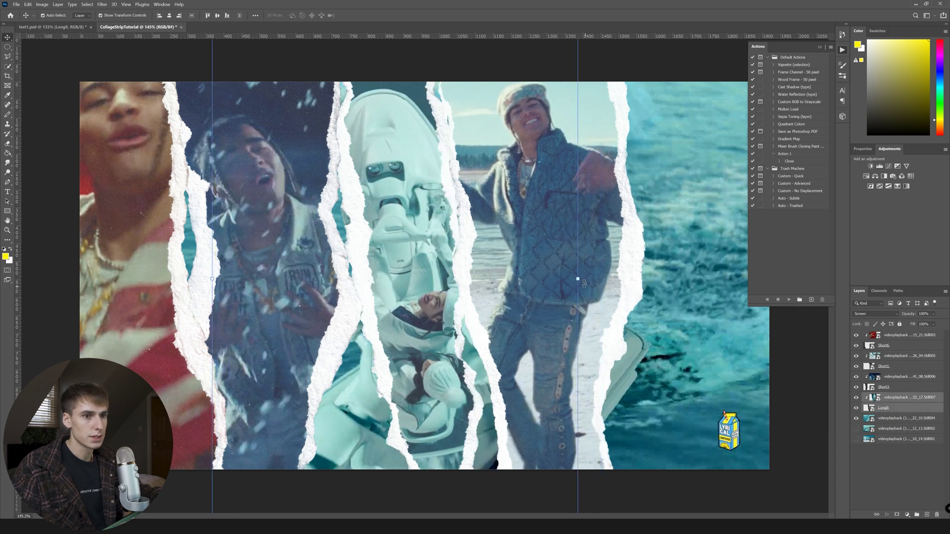
pyautogui.moveTo(584, 284); pyautogui.dragTo(611, 275)
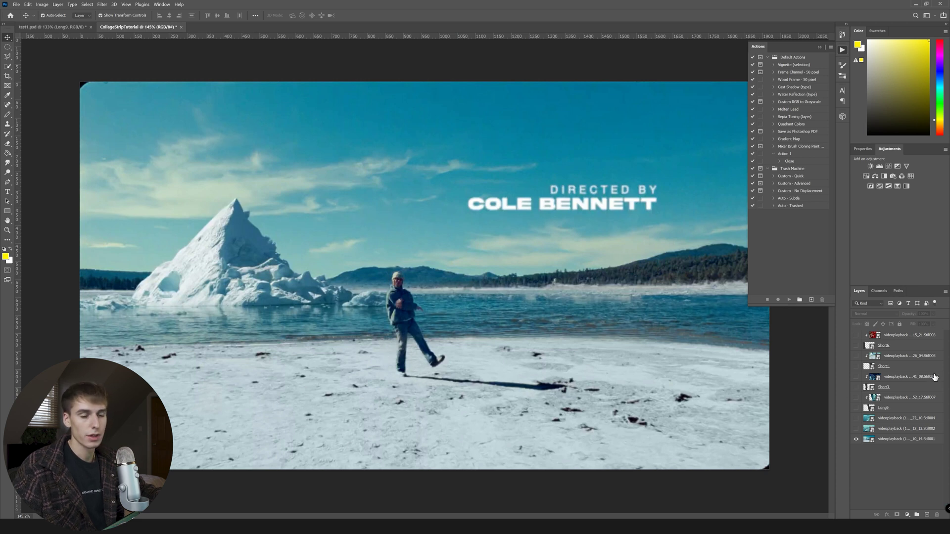
# - Place the Short9 torn strip from the Paper Rip folder, rotate it 90 degrees upright, and shrink it to fit the canvas height
pyautogui.click(101, 527)
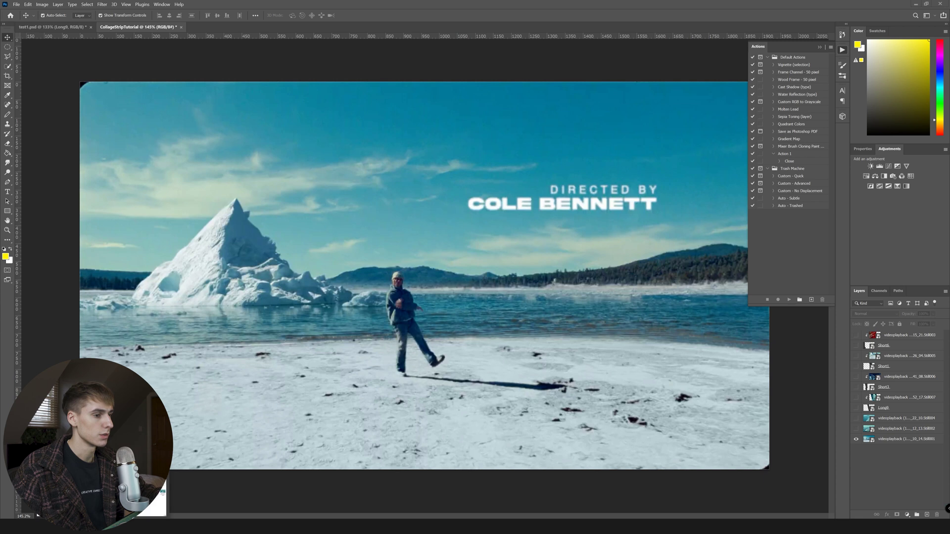
pyautogui.click(136, 492)
pyautogui.click(102, 527)
pyautogui.click(67, 492)
pyautogui.hotkey('alt', 'Tab')
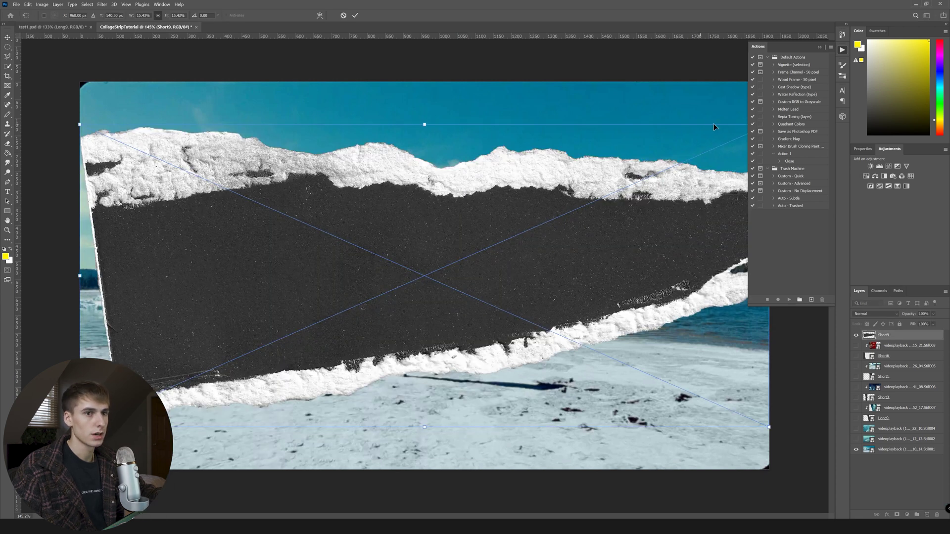
pyautogui.moveTo(715, 127); pyautogui.dragTo(560, 308)
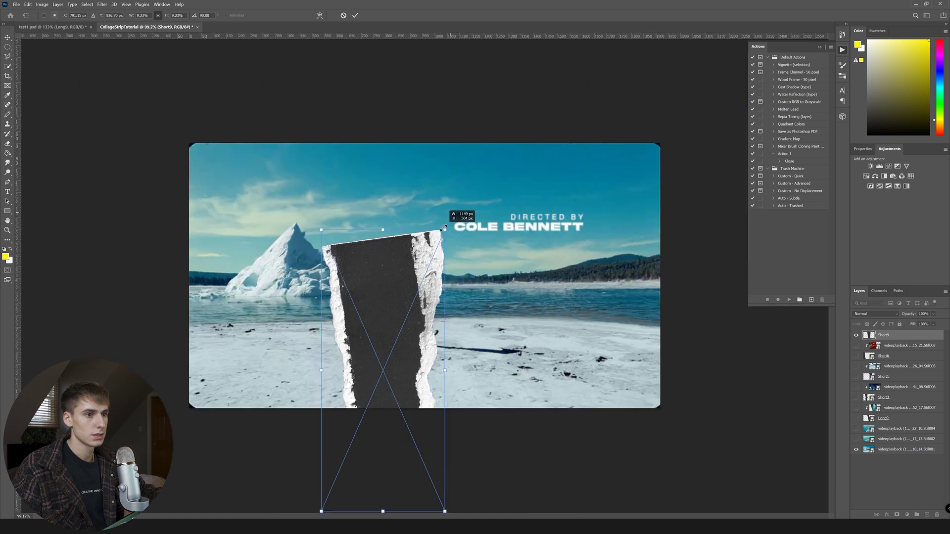
pyautogui.moveTo(414, 279); pyautogui.dragTo(391, 219)
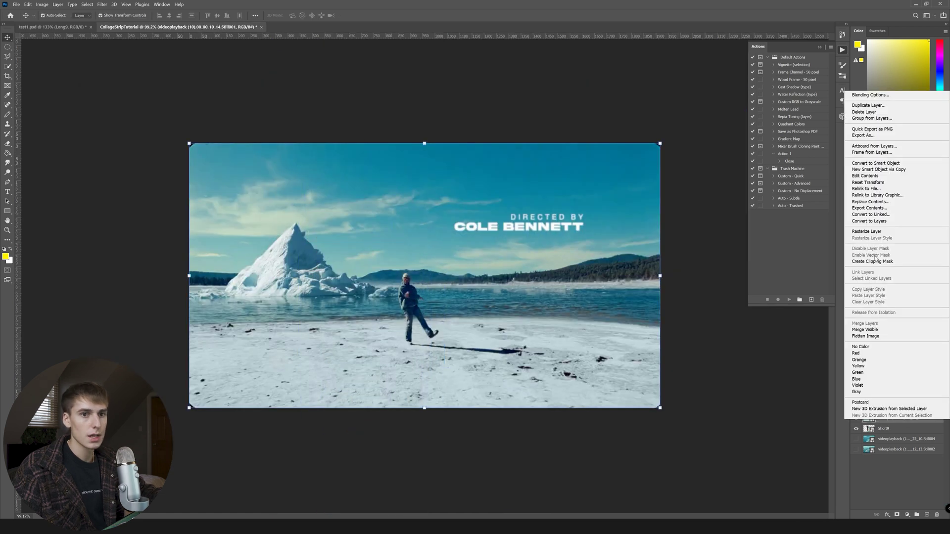
# - Clip the Still001 iceberg image to the Short9 strip, position it within the strip, and set its blend mode to Screen
pyautogui.click(874, 261)
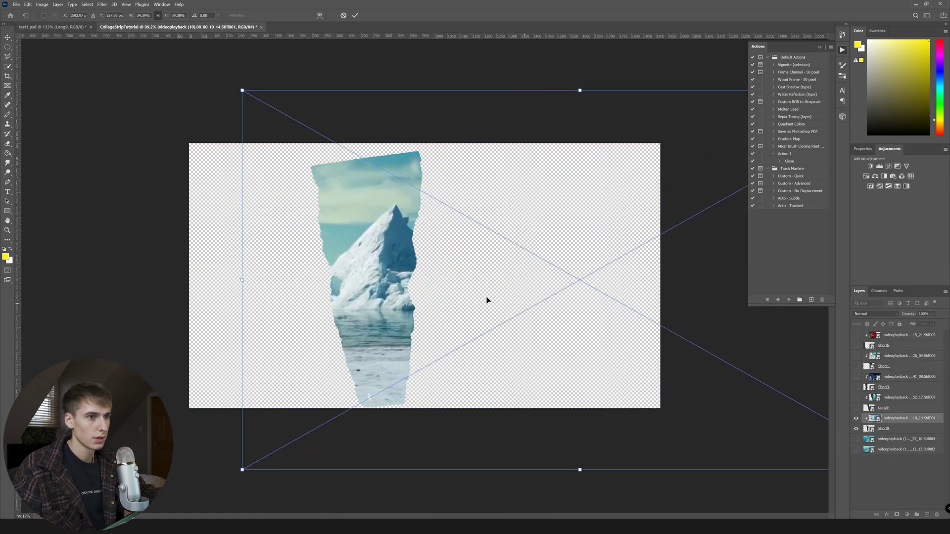
pyautogui.moveTo(486, 300); pyautogui.dragTo(511, 257)
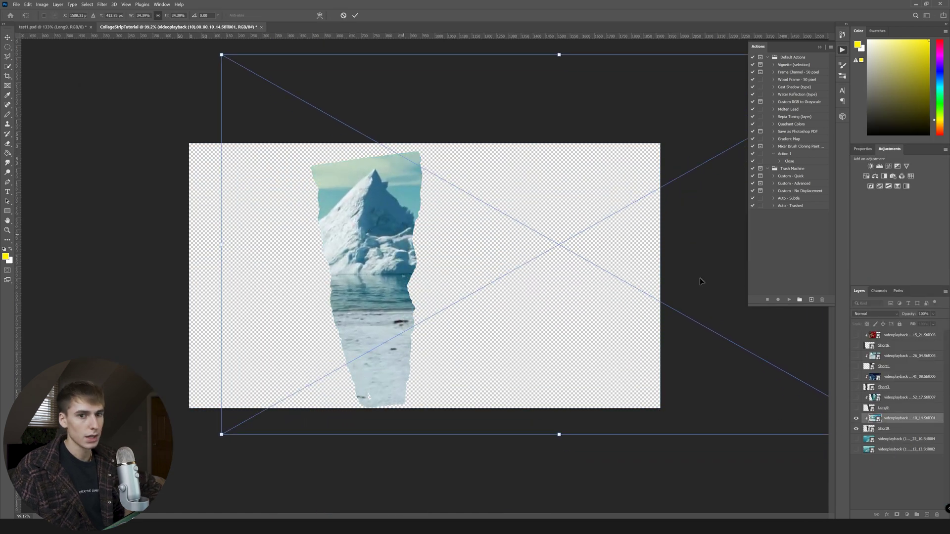
pyautogui.press('Return')
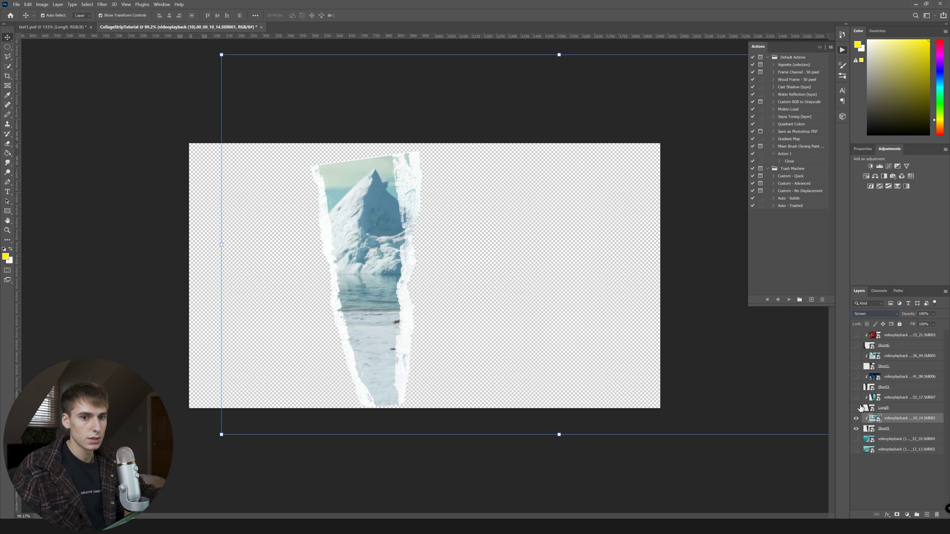
# - Show the hidden strips, then move the Short9 strip and its Still001 image down and shrink them into the lower gap between the neighbouring strips
pyautogui.moveTo(860, 409); pyautogui.dragTo(858, 338)
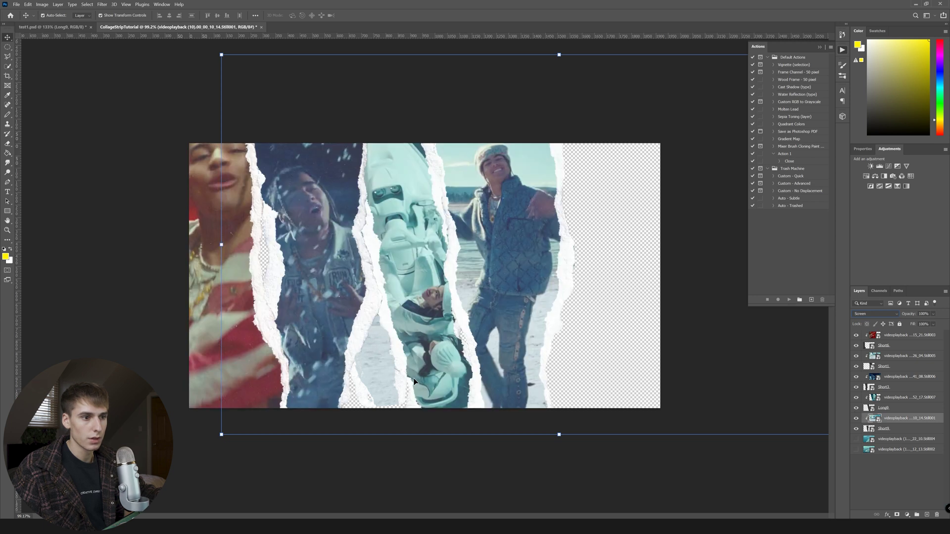
pyautogui.keyDown('shift'); pyautogui.click(904, 426); pyautogui.keyUp('shift')
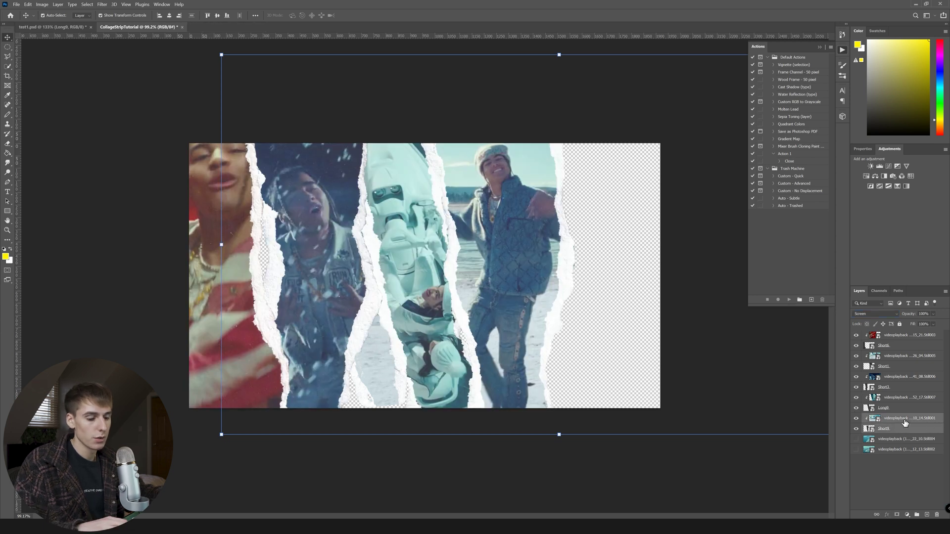
pyautogui.hotkey('shift', 'Down')
pyautogui.hotkey('shift', 'Down')
pyautogui.hotkey('shift', 'Down')
pyautogui.hotkey('shift', 'Down')
pyautogui.hotkey('shift', 'Down')
pyautogui.hotkey('shift', 'Down')
pyautogui.hotkey('shift', 'Down')
pyautogui.hotkey('shift', 'Down')
pyautogui.hotkey('shift', 'Down')
pyautogui.hotkey('shift', 'Down')
pyautogui.hotkey('shift', 'Down')
pyautogui.hotkey('shift', 'Down')
pyautogui.hotkey('shift', 'Down')
pyautogui.hotkey('shift', 'Down')
pyautogui.hotkey('shift', 'Down')
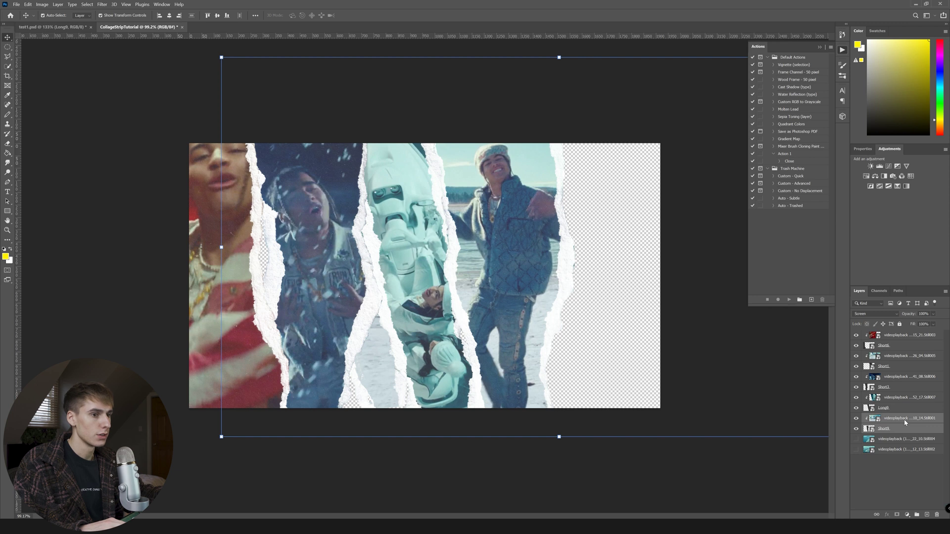
pyautogui.hotkey('shift', 'Down')
pyautogui.hotkey('shift', 'Down')
pyautogui.hotkey('shift', 'Down')
pyautogui.hotkey('shift', 'Down')
pyautogui.hotkey('shift', 'Down')
pyautogui.hotkey('shift', 'Down')
pyautogui.hotkey('shift', 'Down')
pyautogui.hotkey('shift', 'Down')
pyautogui.hotkey('shift', 'Down')
pyautogui.hotkey('shift', 'Down')
pyautogui.hotkey('shift', 'Down')
pyautogui.hotkey('shift', 'Down')
pyautogui.hotkey('shift', 'Down')
pyautogui.hotkey('shift', 'Down')
pyautogui.hotkey('shift', 'Down')
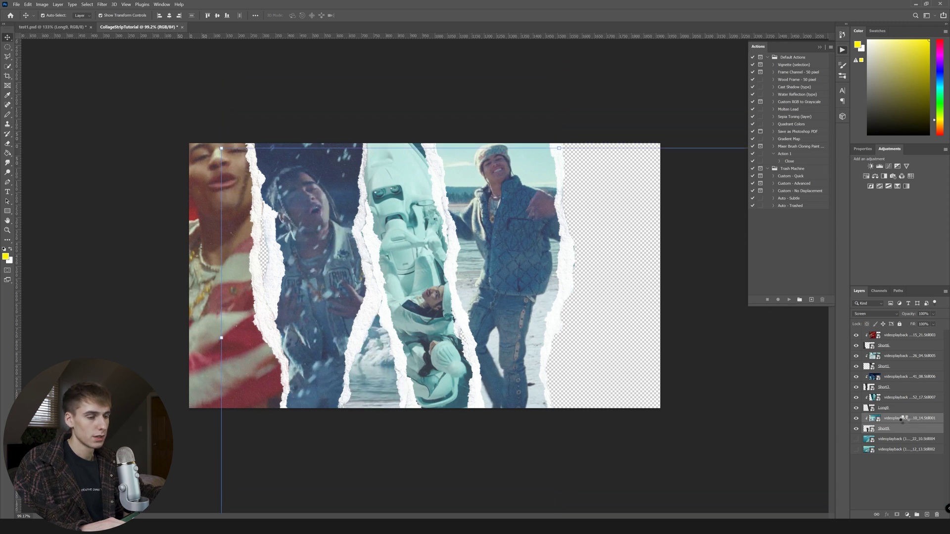
pyautogui.hotkey('shift', 'Down')
pyautogui.hotkey('shift', 'Down')
pyautogui.hotkey('shift', 'Down')
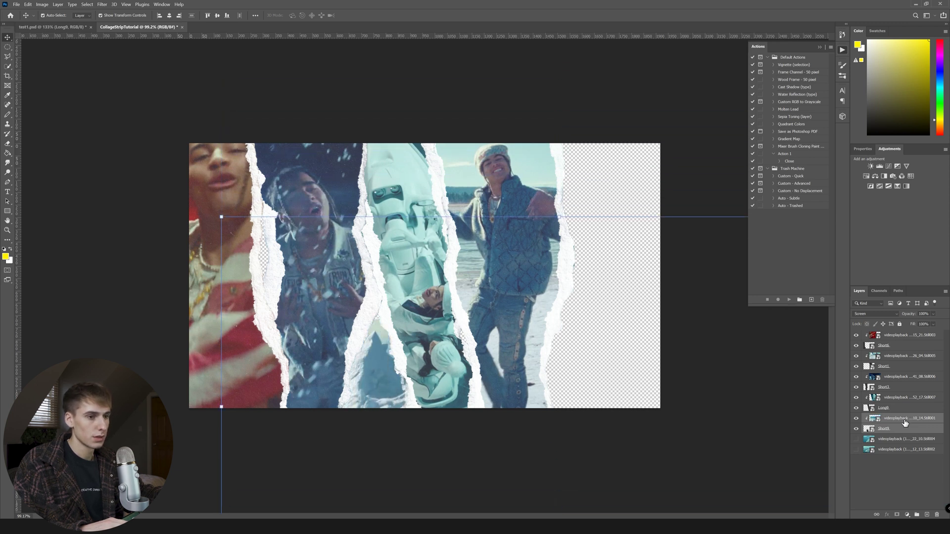
pyautogui.moveTo(218, 216); pyautogui.dragTo(271, 237)
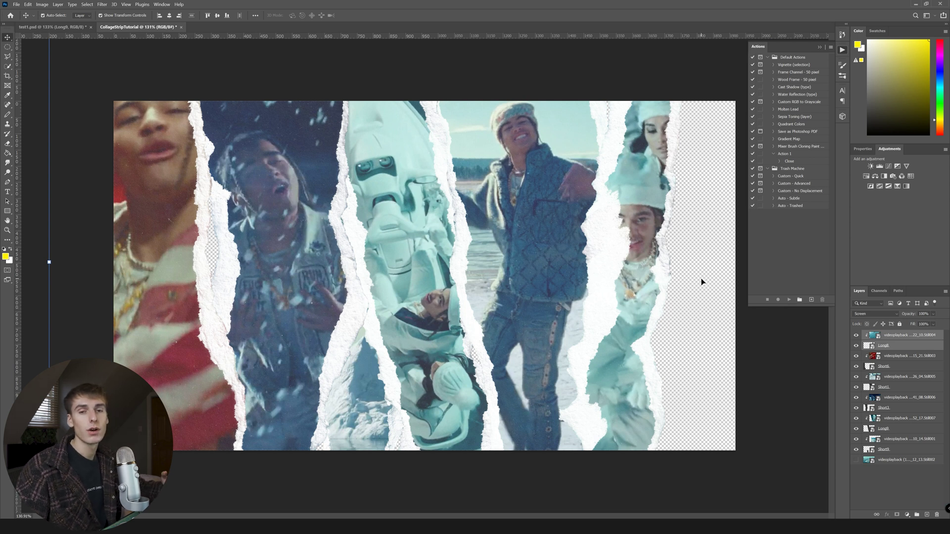
pyautogui.click(857, 345)
pyautogui.click(857, 346)
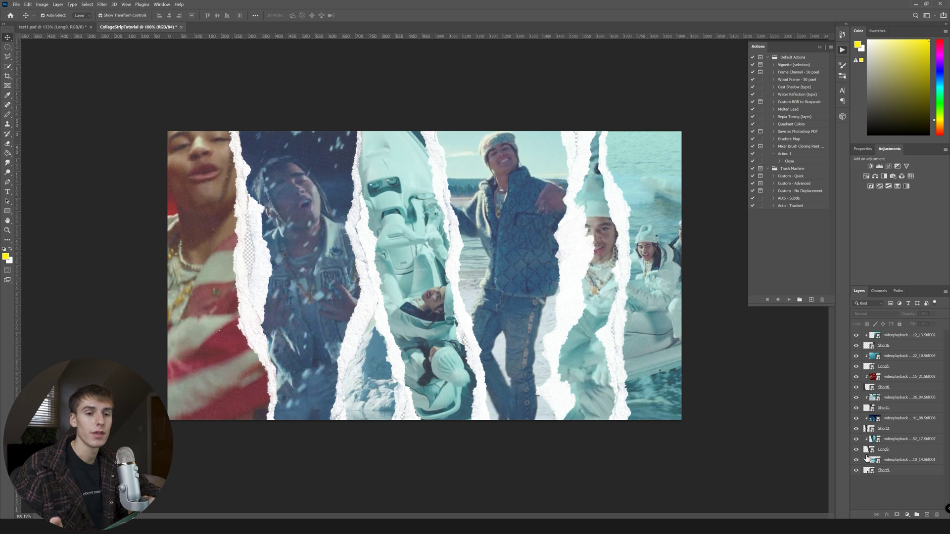
# - Select all the strip and image layers and duplicate them
pyautogui.click(900, 337)
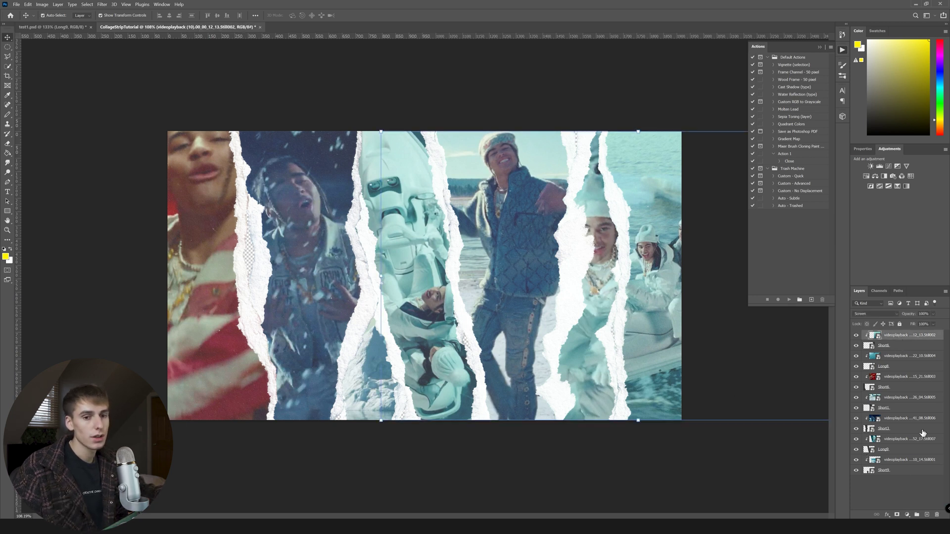
pyautogui.keyDown('shift'); pyautogui.click(912, 473); pyautogui.keyUp('shift')
pyautogui.rightClick(910, 473)
pyautogui.press('Escape')
pyautogui.hotkey('ctrl', 'j')
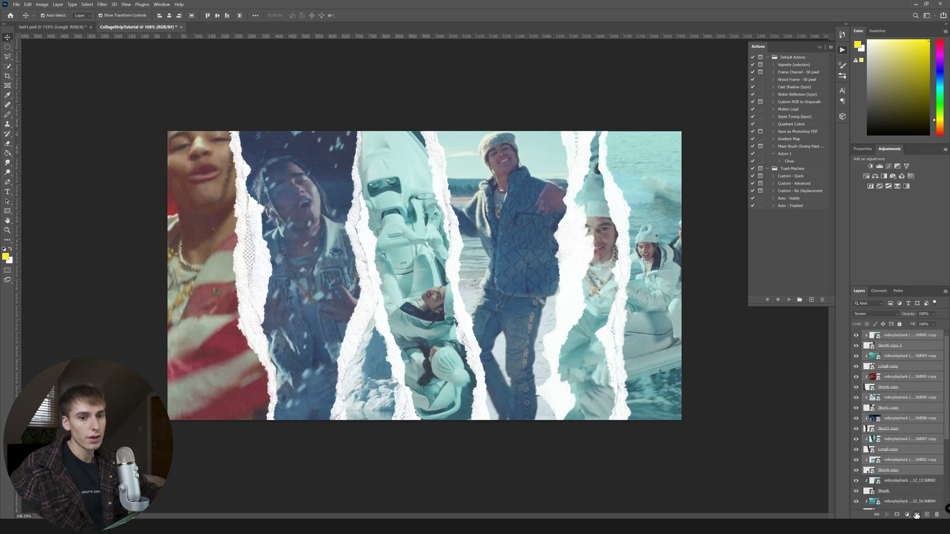
# - Group one set of the duplicated layers into a folder named save and hide it
pyautogui.click(917, 515)
pyautogui.doubleClick(883, 480)
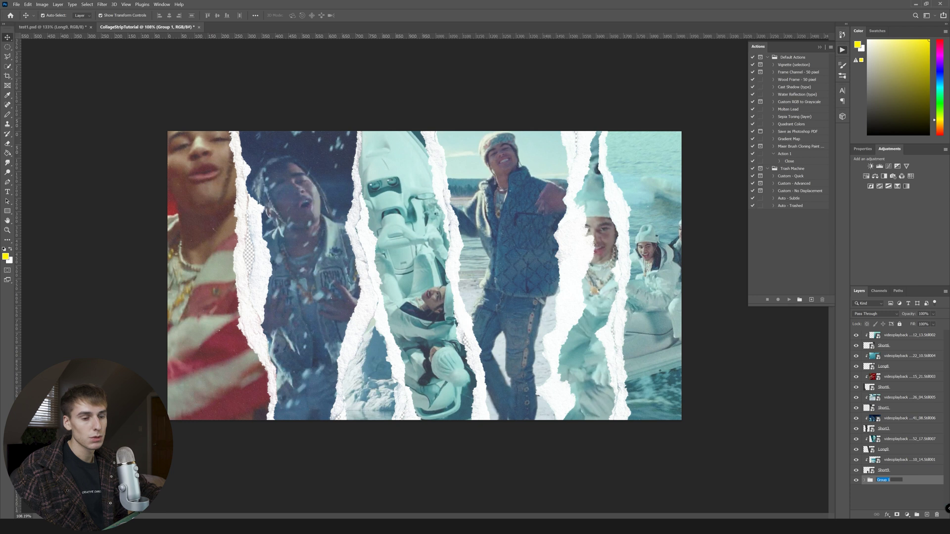
pyautogui.write('save')
pyautogui.press('Return')
pyautogui.click(881, 496)
pyautogui.click(856, 481)
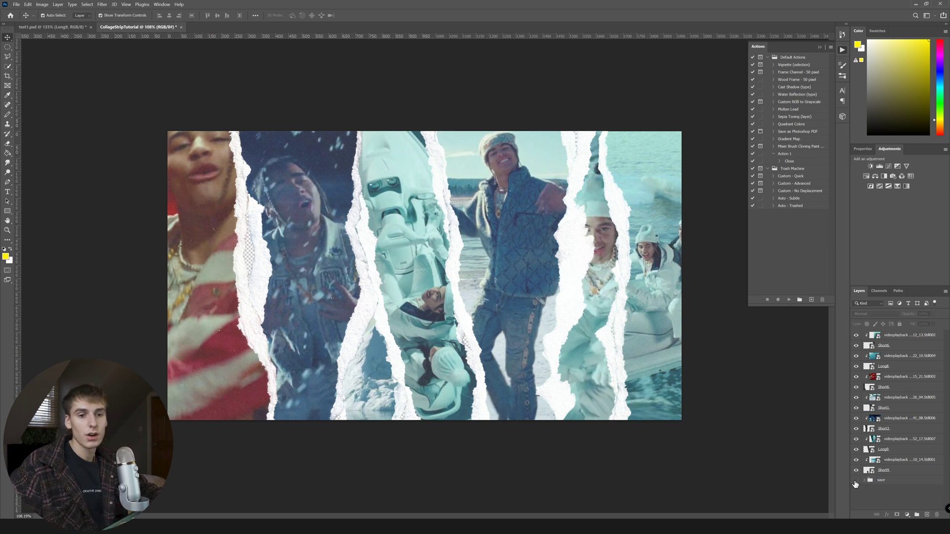
# - Merge the Still001 image with its Short9 strip, and the Still007 image with its Long9 strip
pyautogui.click(885, 461)
pyautogui.keyDown('shift'); pyautogui.click(897, 470); pyautogui.keyUp('shift')
pyautogui.rightClick(896, 470)
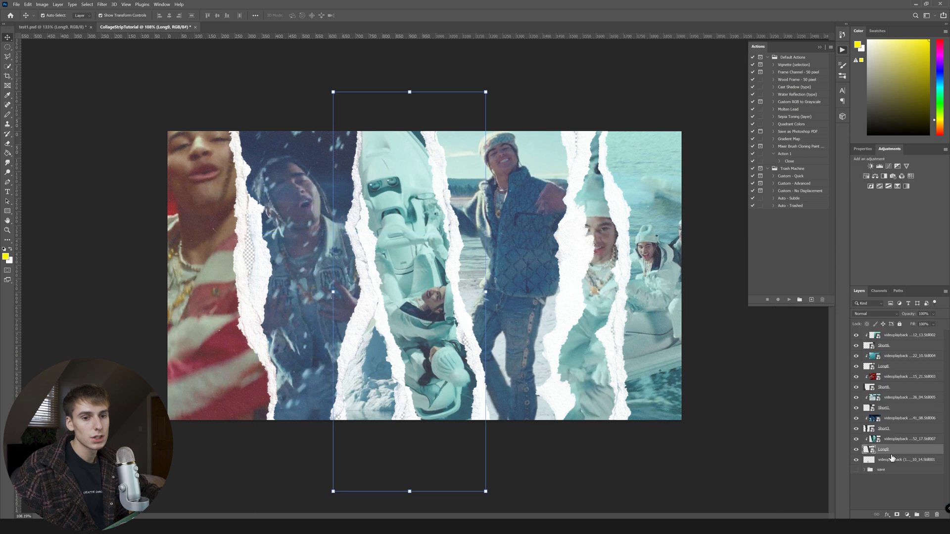
pyautogui.keyDown('shift'); pyautogui.click(900, 440); pyautogui.keyUp('shift')
pyautogui.rightClick(900, 443)
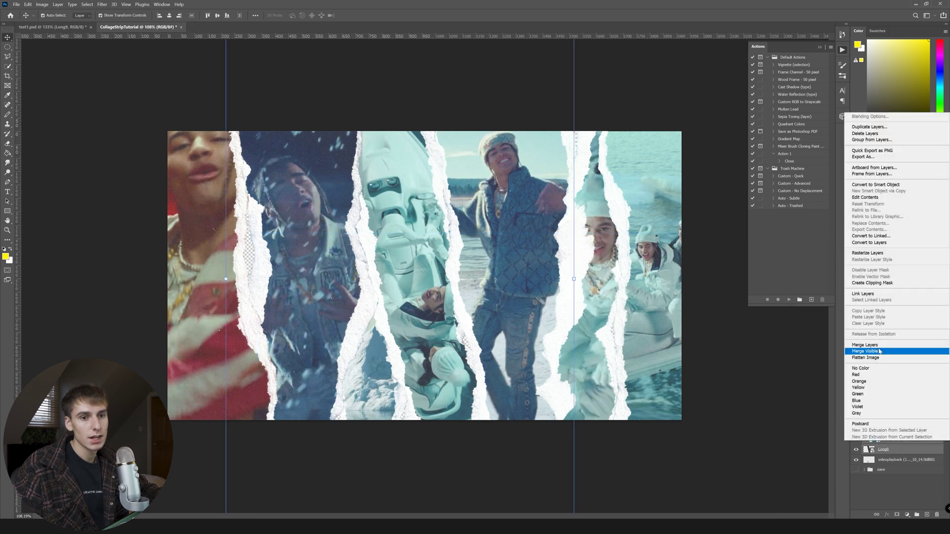
pyautogui.rightClick(897, 440)
pyautogui.click(899, 454)
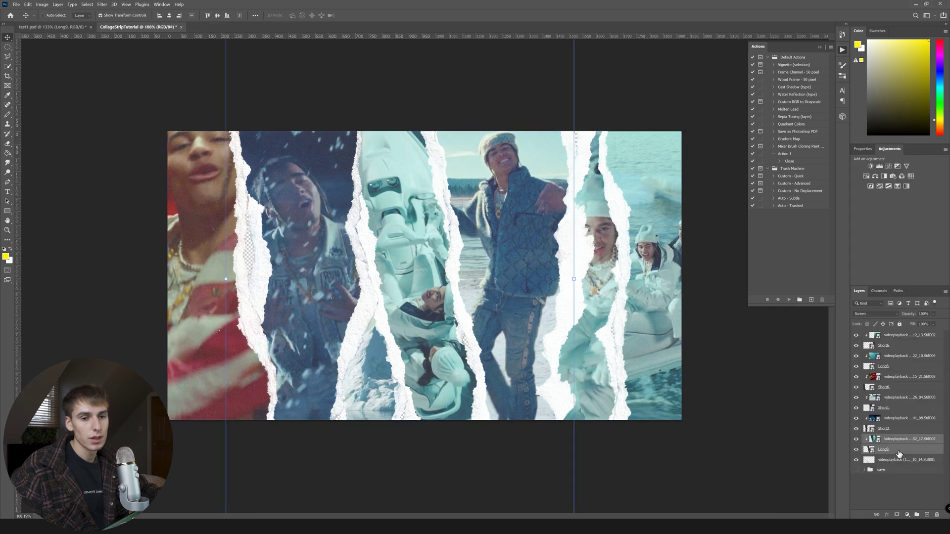
pyautogui.rightClick(904, 442)
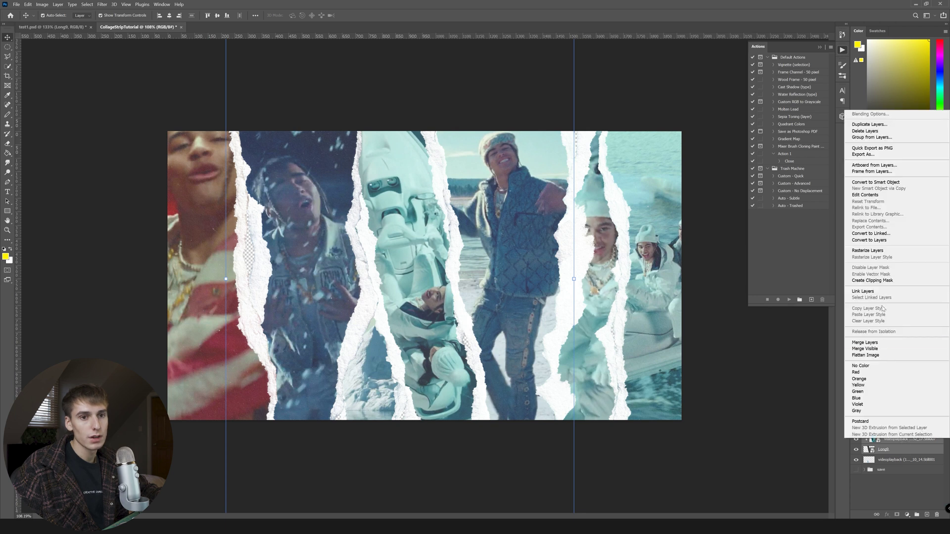
pyautogui.click(880, 342)
# - Merge each remaining clipped image, Still006, Still005, Still003, Still004 and Still002, with its torn paper strip
pyautogui.keyDown('ctrl'); pyautogui.click(903, 430); pyautogui.keyUp('ctrl')
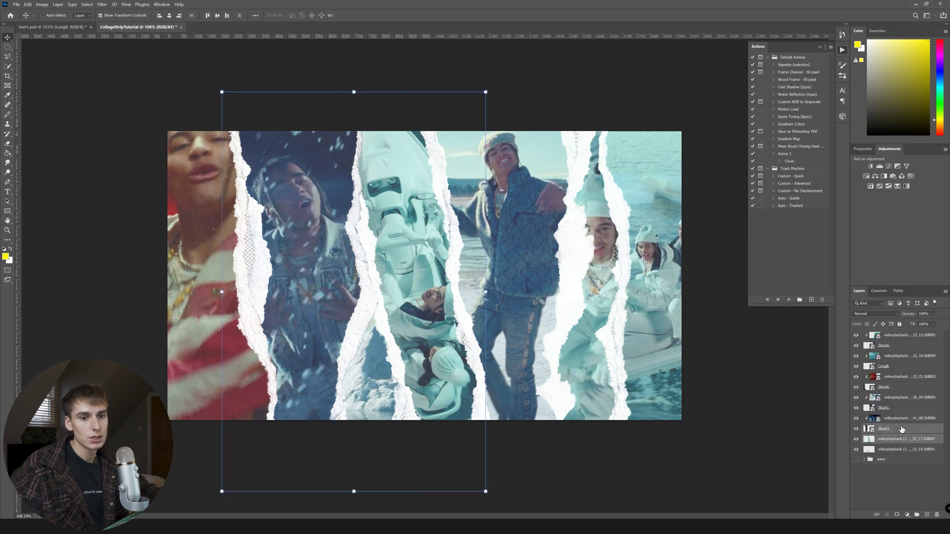
pyautogui.click(912, 423)
pyautogui.hotkey('ctrl', 'e')
pyautogui.click(902, 408)
pyautogui.keyDown('ctrl'); pyautogui.click(897, 398); pyautogui.keyUp('ctrl')
pyautogui.rightClick(898, 397)
pyautogui.click(892, 302)
pyautogui.click(888, 388)
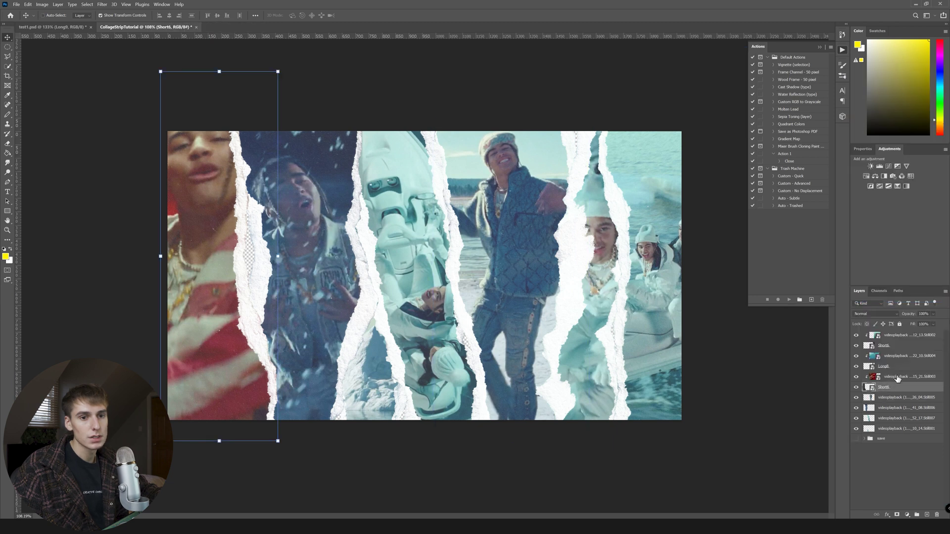
pyautogui.keyDown('ctrl'); pyautogui.click(900, 378); pyautogui.keyUp('ctrl')
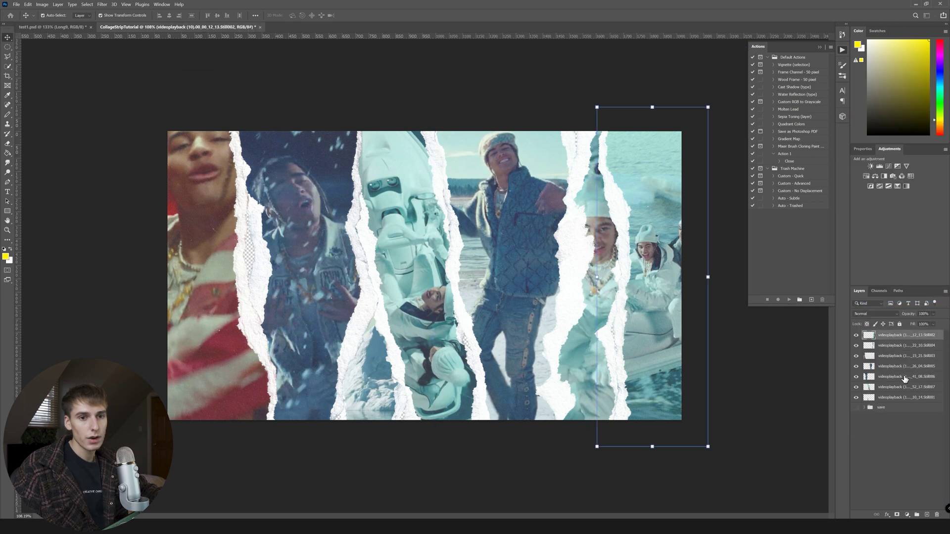
# - Convert the merged Still002, Still004 and Still003 layers to individual smart objects
pyautogui.rightClick(891, 338)
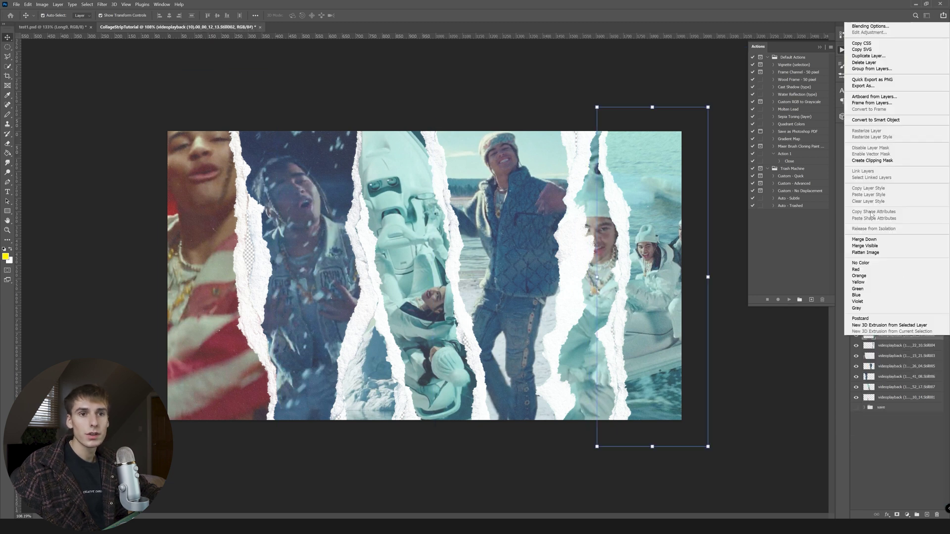
pyautogui.click(886, 120)
pyautogui.click(906, 346)
pyautogui.rightClick(906, 345)
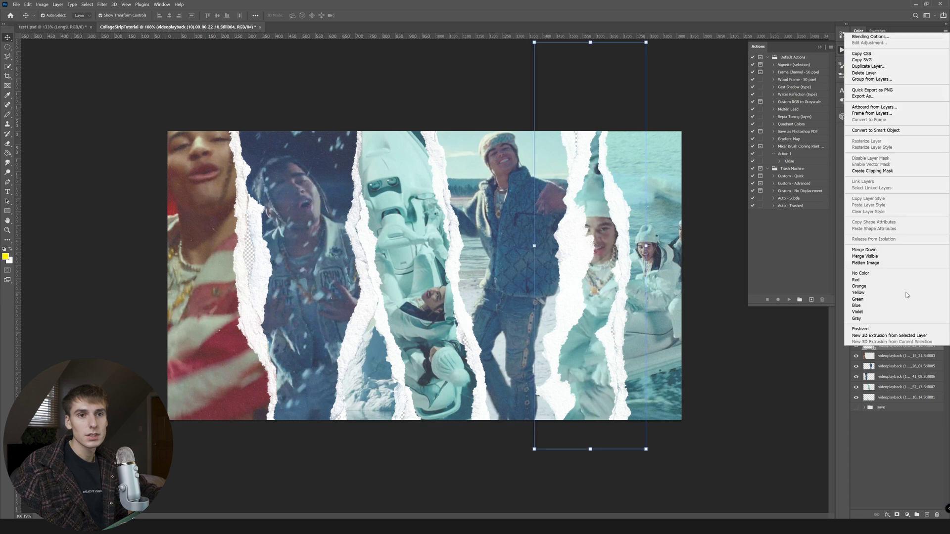
pyautogui.click(876, 130)
pyautogui.click(904, 358)
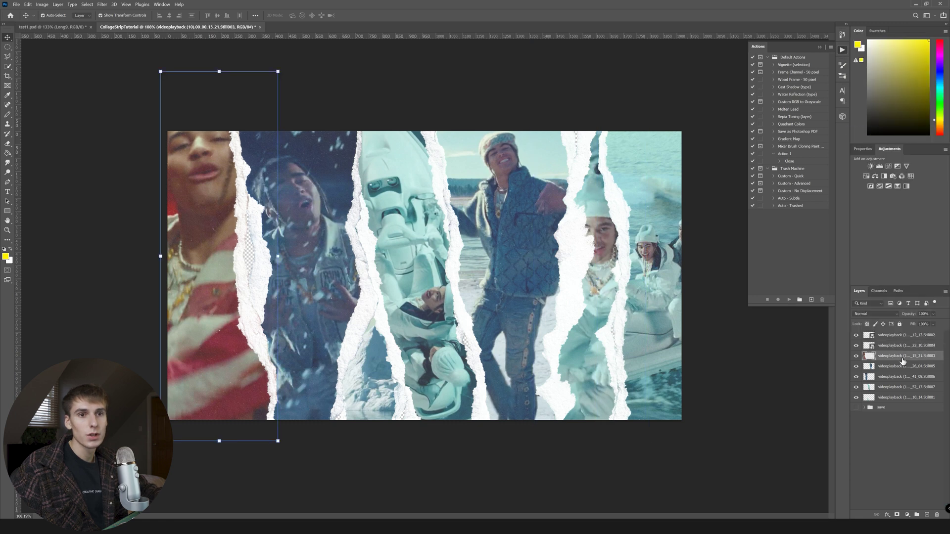
pyautogui.rightClick(905, 358)
pyautogui.click(876, 143)
# - Convert the merged Still005, Still006, Still007 and Still001 layers to individual smart objects
pyautogui.click(910, 367)
pyautogui.rightClick(909, 367)
pyautogui.click(876, 150)
pyautogui.click(907, 376)
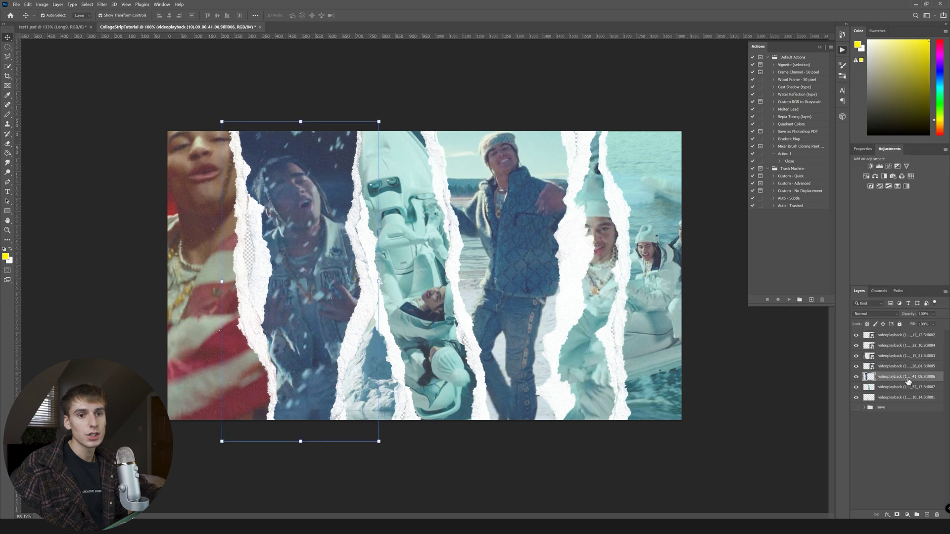
pyautogui.rightClick(906, 376)
pyautogui.click(889, 162)
pyautogui.click(902, 386)
pyautogui.rightClick(902, 387)
pyautogui.click(876, 171)
pyautogui.click(906, 397)
pyautogui.rightClick(906, 397)
pyautogui.click(876, 182)
# - Apply an Add Noise filter to the Still002 strip with an amount of 41.95% and Uniform distribution
pyautogui.click(905, 335)
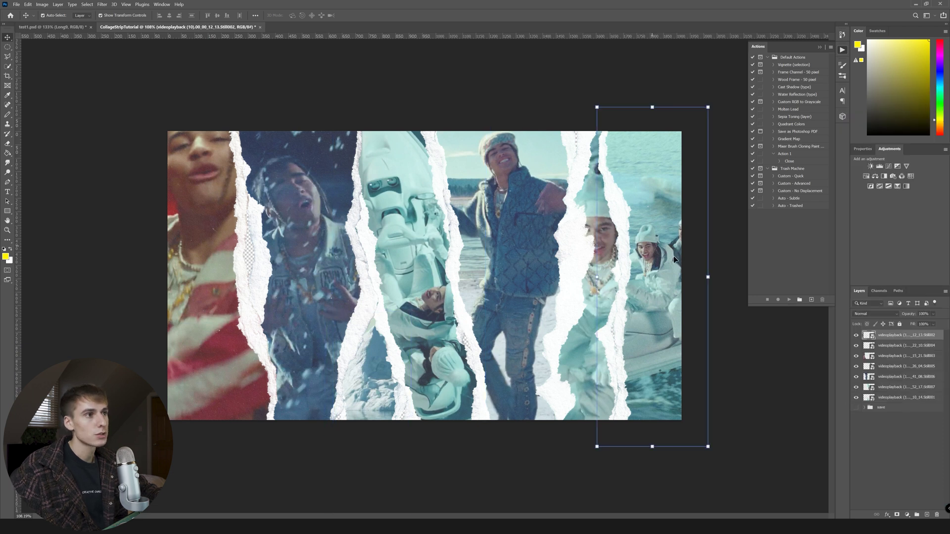
pyautogui.click(103, 5)
pyautogui.moveTo(119, 112)
pyautogui.click(207, 112)
pyautogui.moveTo(427, 226); pyautogui.dragTo(449, 226)
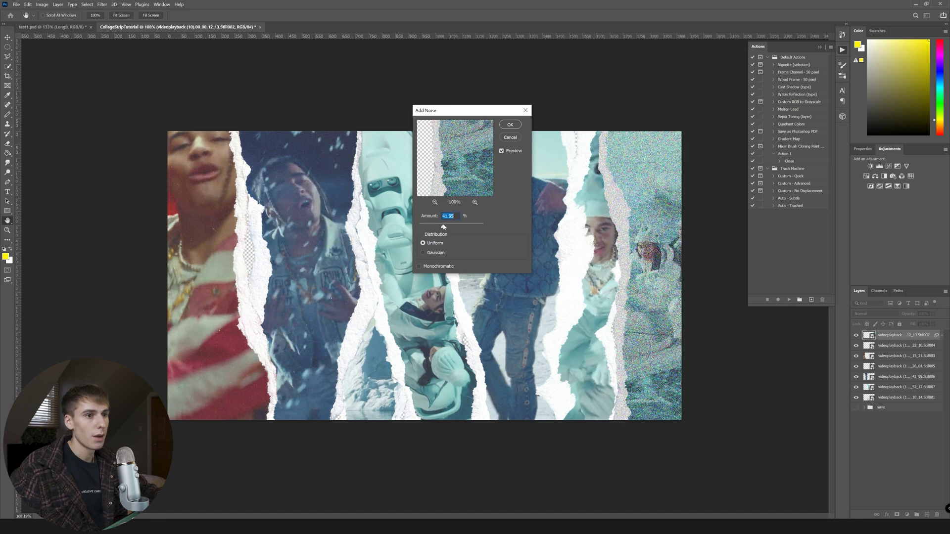
pyautogui.click(510, 124)
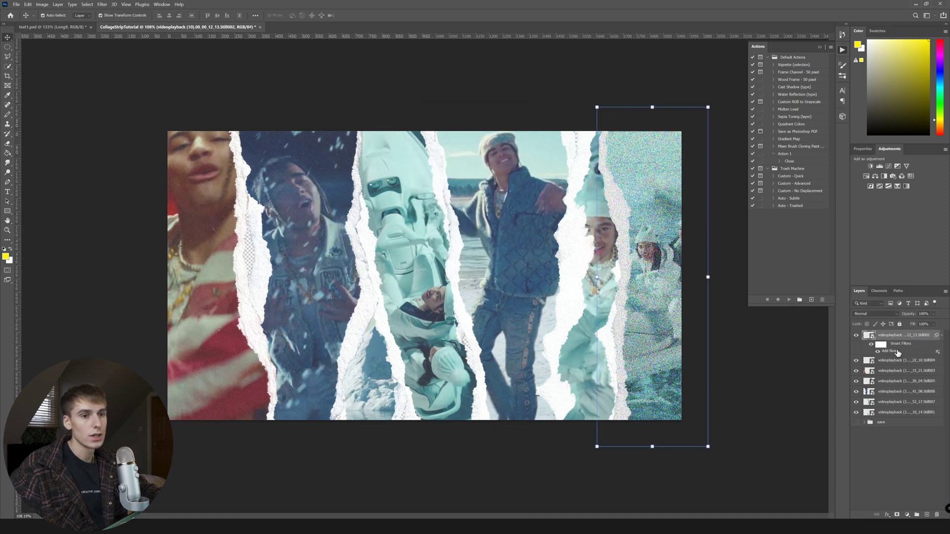
# - Edit the Still002 strip's Add Noise smart filter to an amount of 11.07%, Uniform and Monochromatic
pyautogui.doubleClick(883, 351)
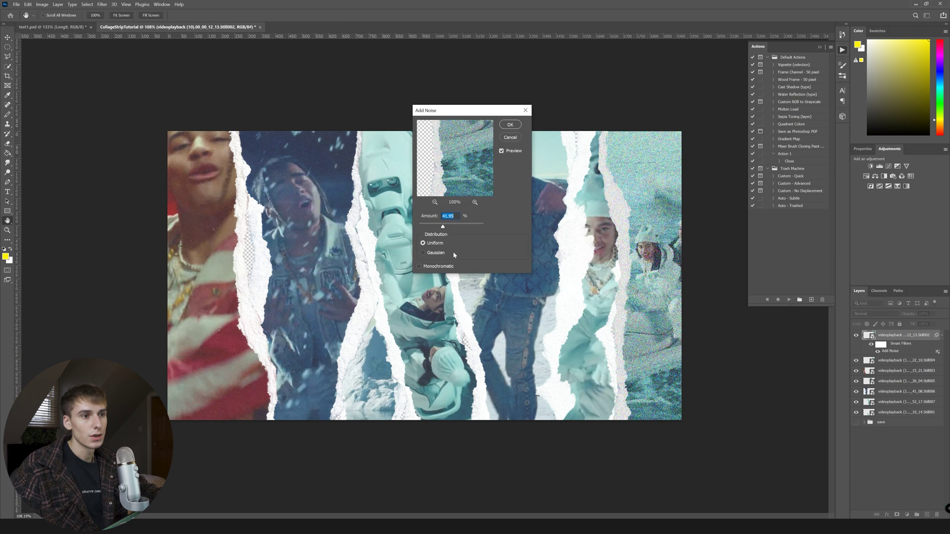
pyautogui.click(430, 227)
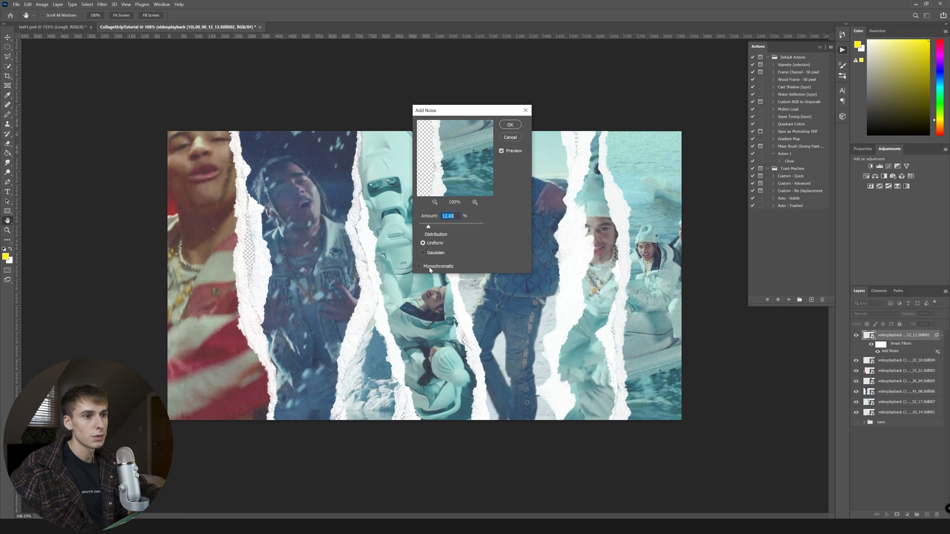
pyautogui.click(423, 243)
pyautogui.click(434, 267)
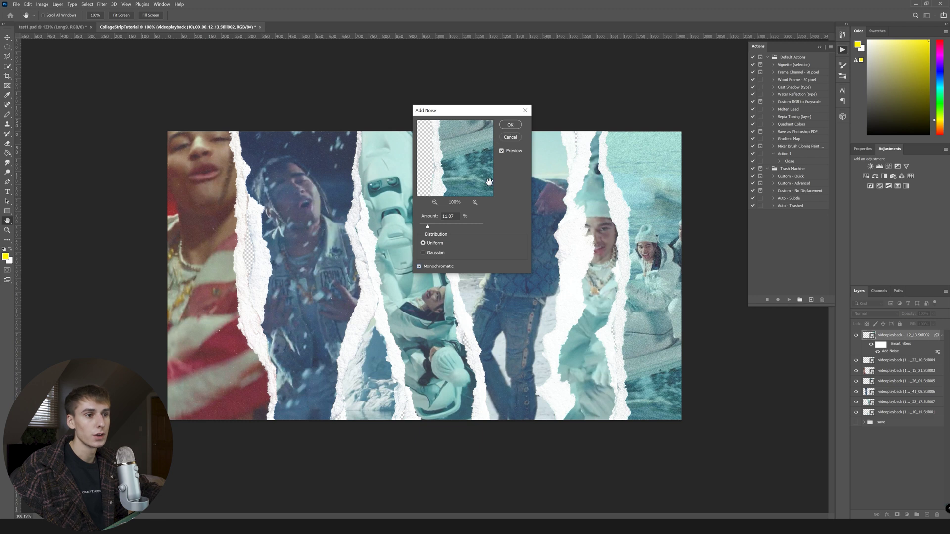
pyautogui.press('Return')
# - Add a Photo Filter adjustment to the Still002 strip and try the Cooling Filter (80) and Cooling Filter (82) presets
pyautogui.click(16, 4)
pyautogui.moveTo(39, 5)
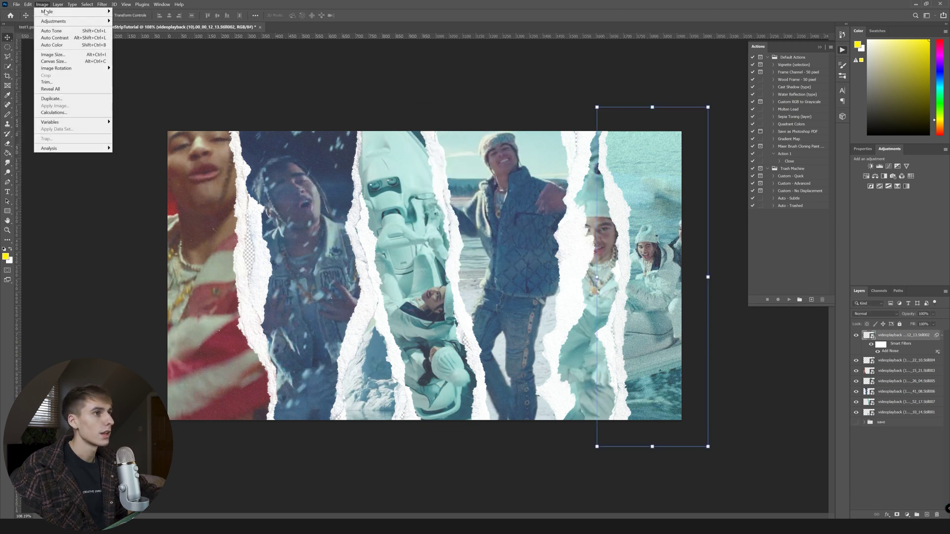
pyautogui.moveTo(54, 21)
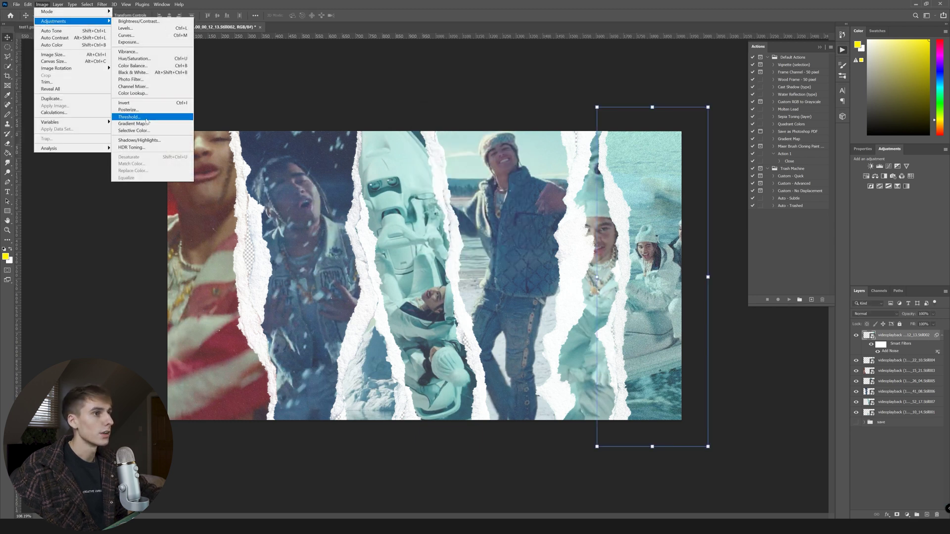
pyautogui.click(174, 79)
pyautogui.click(467, 158)
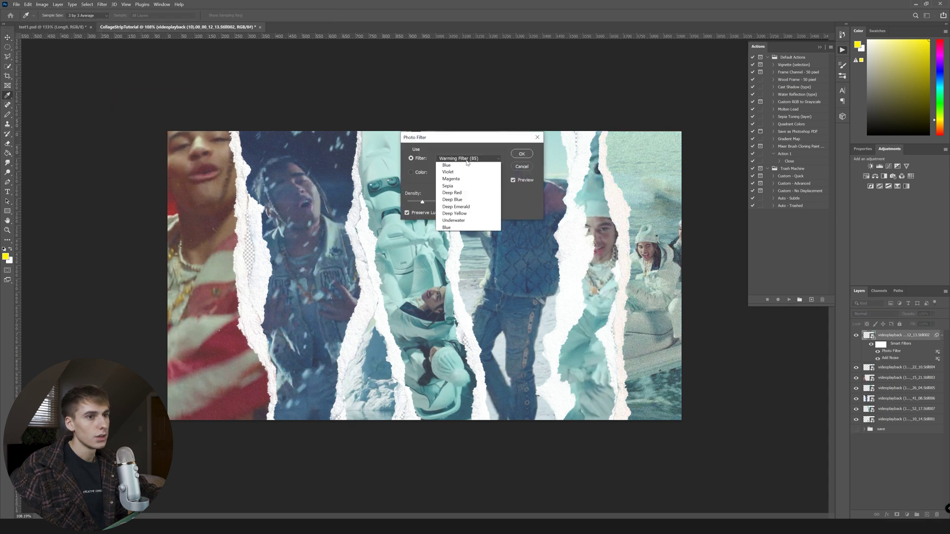
pyautogui.click(457, 190)
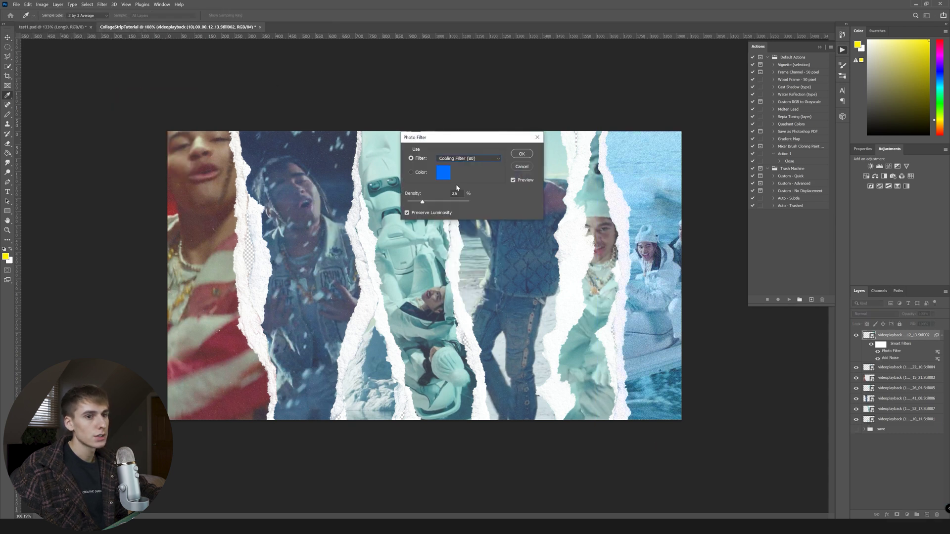
pyautogui.press('Down')
pyautogui.press('Down')
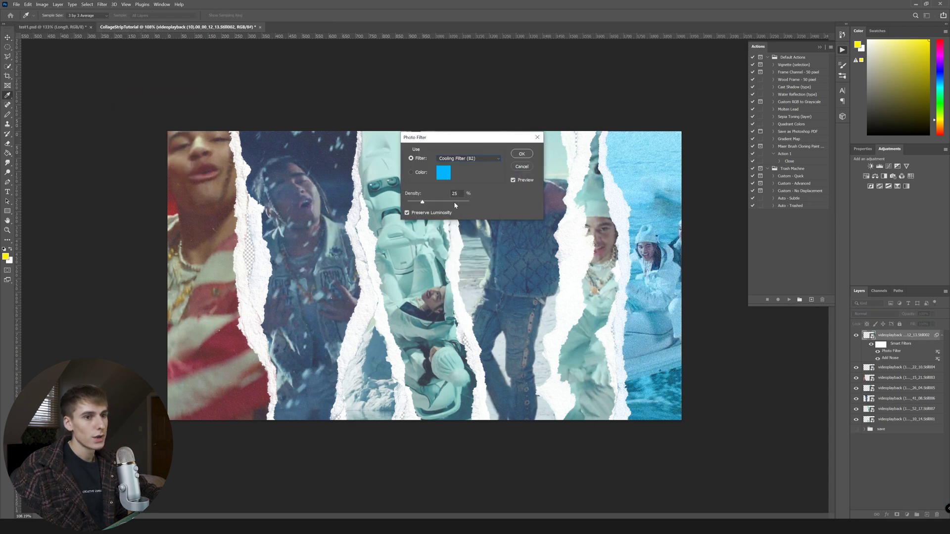
# - Set the Still002 strip's Photo Filter to Sepia with a density of 35%
pyautogui.click(462, 159)
pyautogui.click(448, 264)
pyautogui.moveTo(422, 202); pyautogui.dragTo(435, 204)
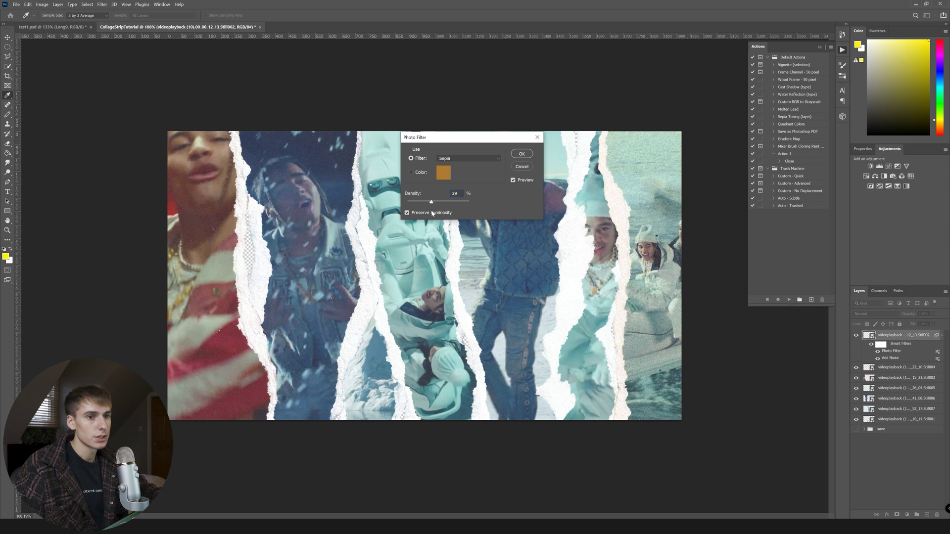
pyautogui.moveTo(436, 213); pyautogui.dragTo(440, 202)
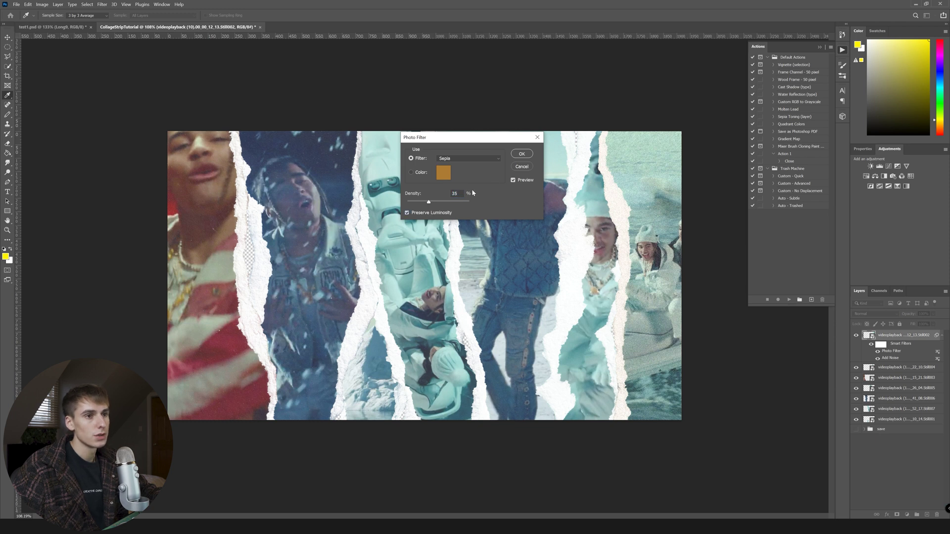
pyautogui.click(522, 154)
# - Apply an Add Noise filter to the Still004 strip at 11.07%, Uniform and Monochromatic
pyautogui.press('v')
pyautogui.hotkey('alt', '[')
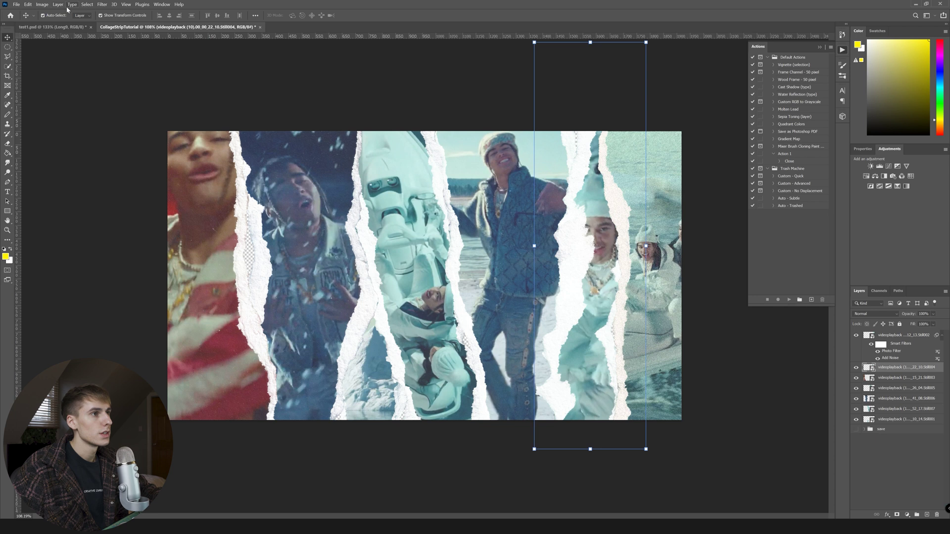
pyautogui.click(101, 5)
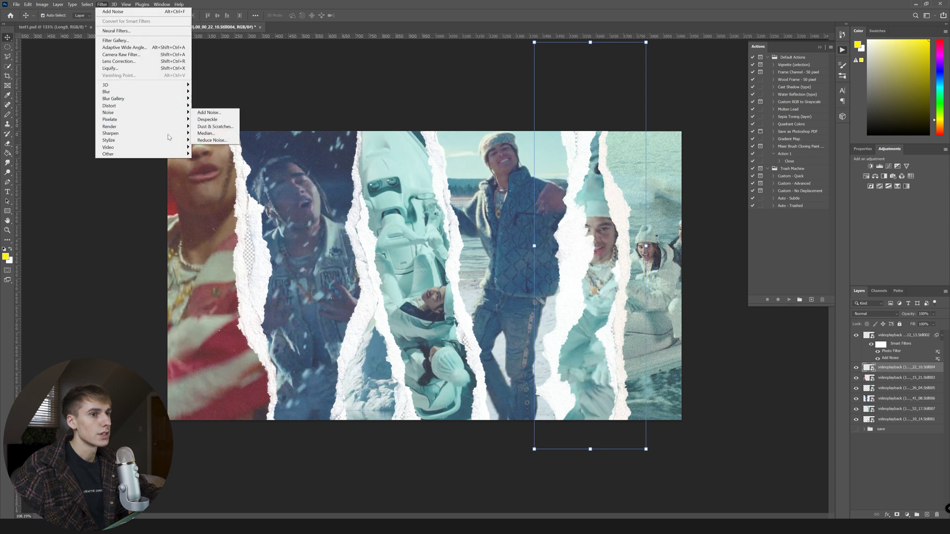
pyautogui.click(209, 113)
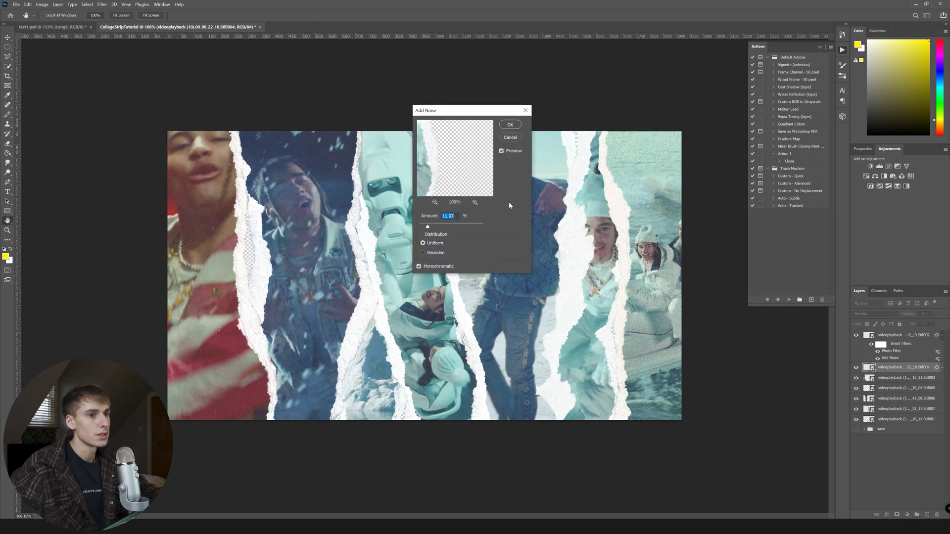
pyautogui.click(510, 125)
# - Add a Photo Filter adjustment to the Still004 strip
pyautogui.click(42, 4)
pyautogui.moveTo(74, 22)
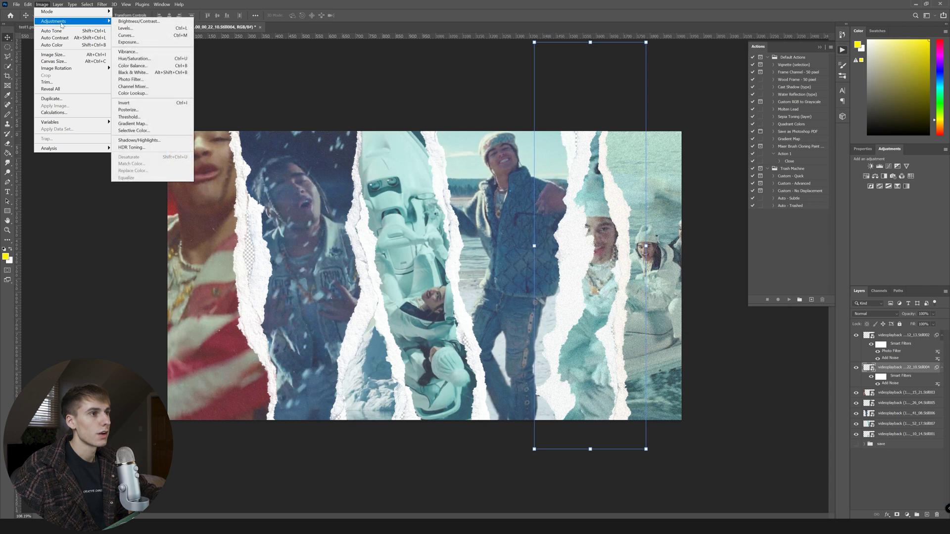
pyautogui.click(131, 80)
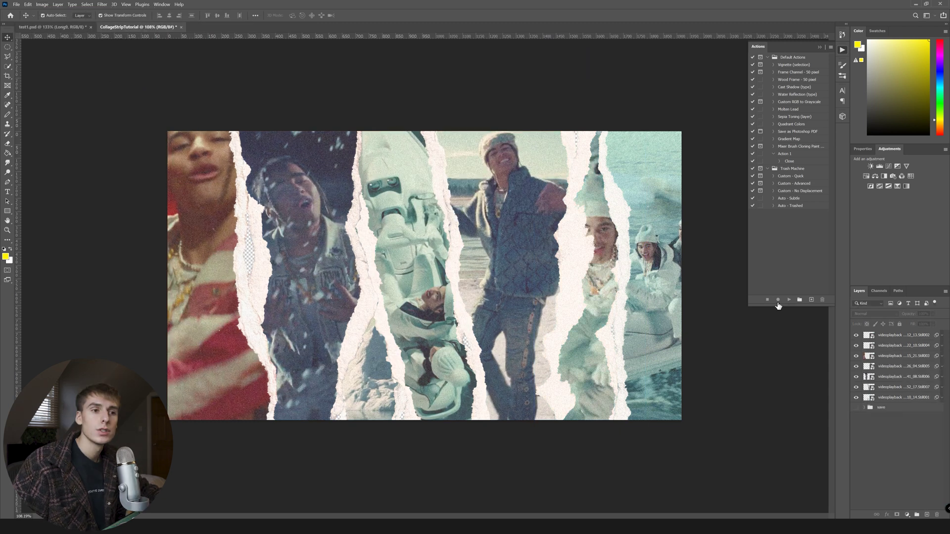
# - Save the layered collage document as CollageStripTutorial.psd
pyautogui.hotkey('ctrl', '+')
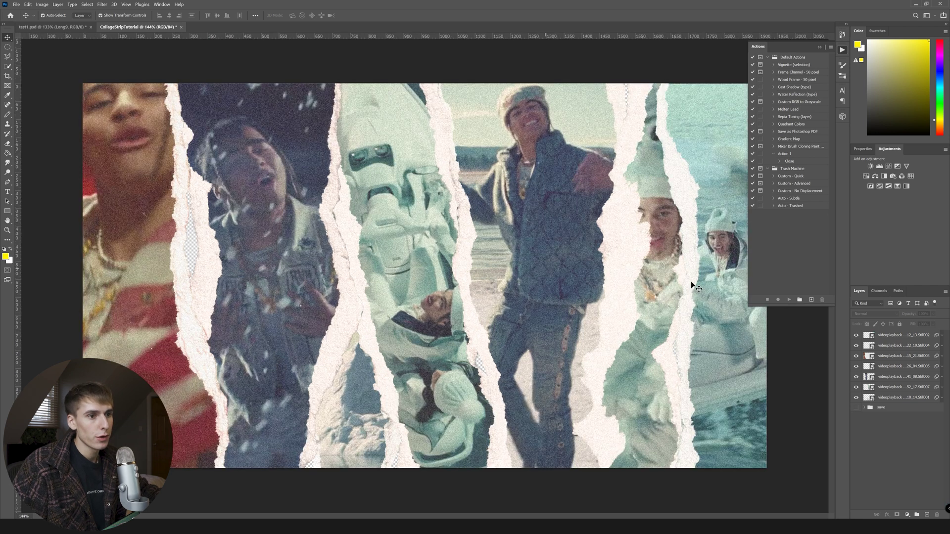
pyautogui.click(367, 260)
pyautogui.click(273, 257)
pyautogui.scroll(-2, 273, 257)
pyautogui.click(383, 300)
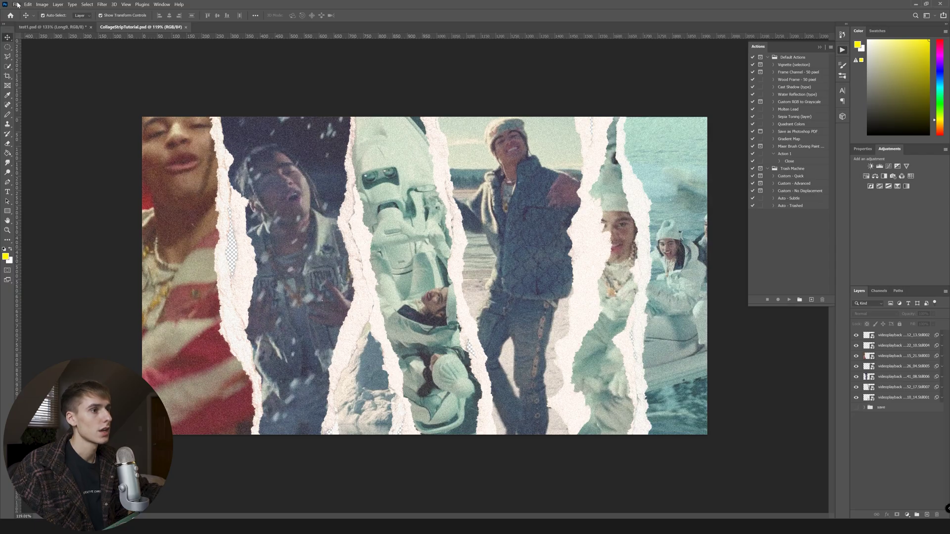
pyautogui.click(17, 6)
pyautogui.click(29, 90)
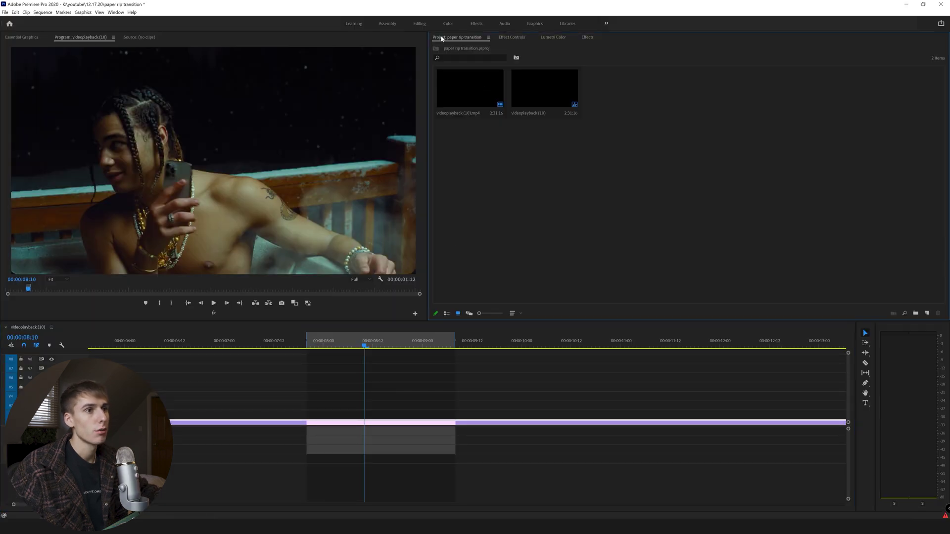
# - In Premiere Pro, start importing the CollageStripTutorial file and set it to import as Individual Layers
pyautogui.doubleClick(542, 160)
pyautogui.click(166, 74)
pyautogui.doubleClick(166, 74)
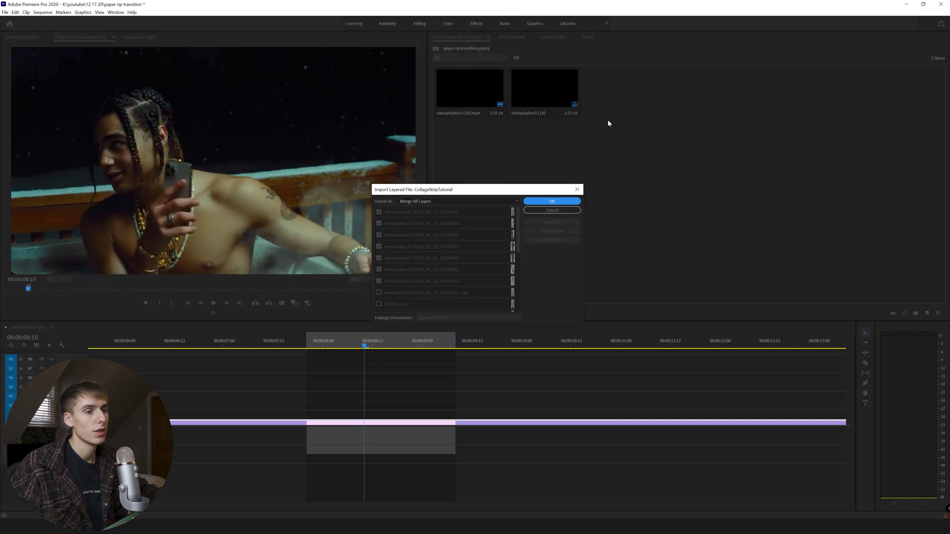
pyautogui.click(465, 200)
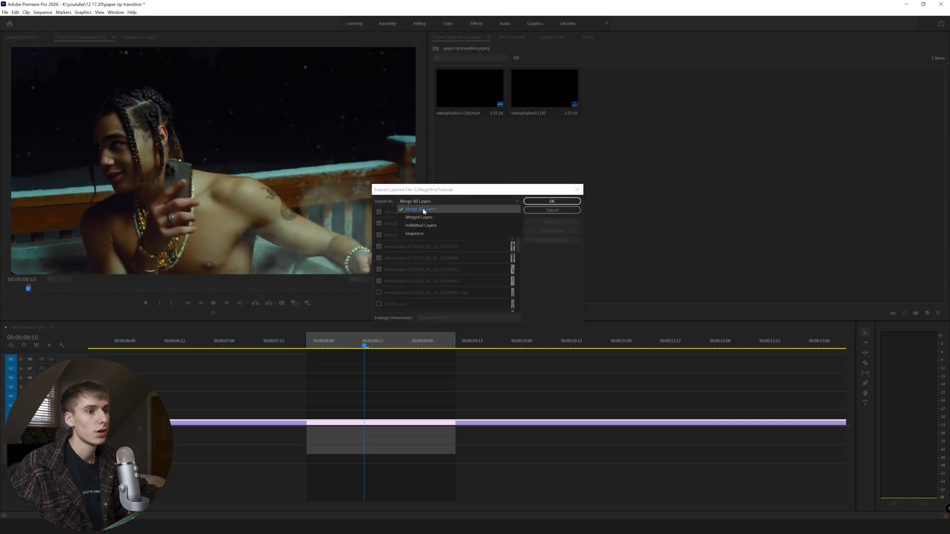
pyautogui.click(420, 225)
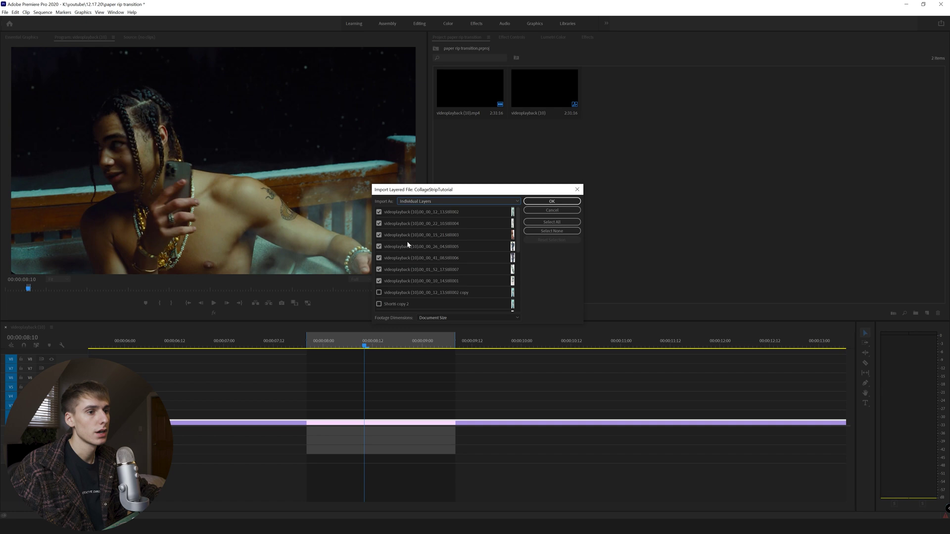
# - Check that only the seven merged strip layers are included, import them at Document Size and open the CollageStripTutorial bin
pyautogui.scroll(-2, 446, 270)
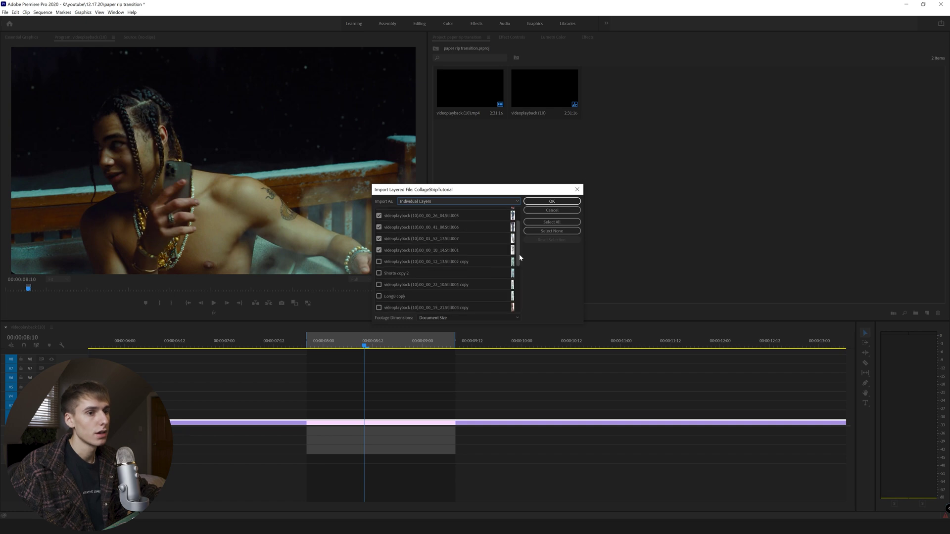
pyautogui.moveTo(519, 254); pyautogui.dragTo(519, 303)
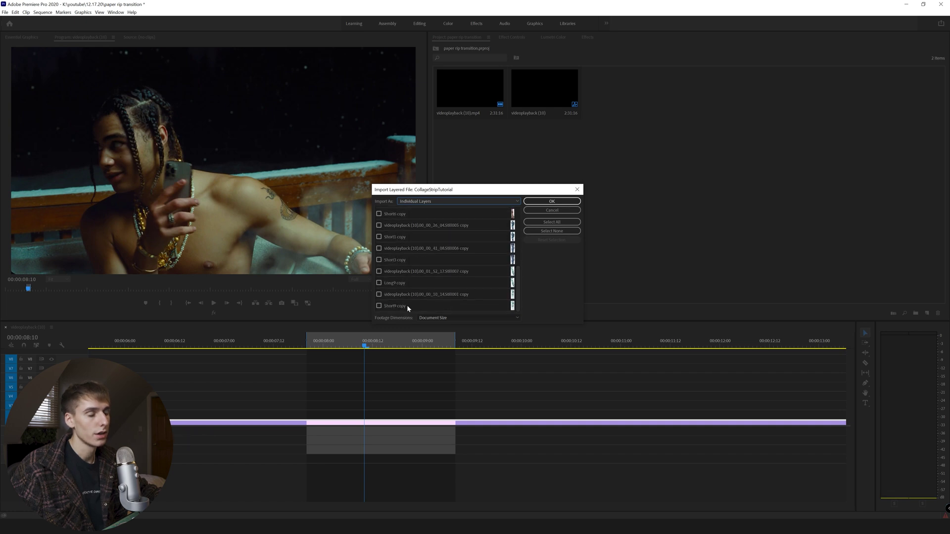
pyautogui.moveTo(515, 284); pyautogui.dragTo(524, 216)
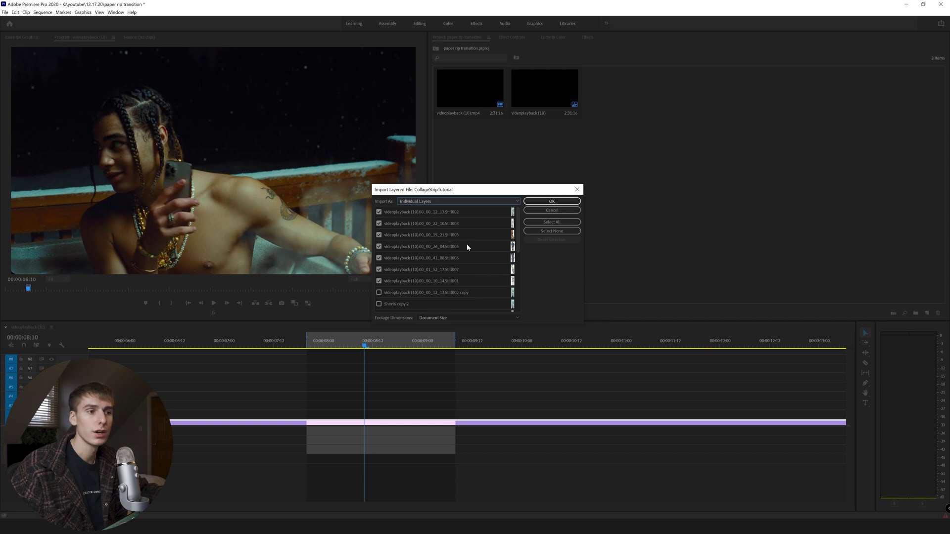
pyautogui.moveTo(520, 231); pyautogui.dragTo(518, 262)
pyautogui.click(551, 202)
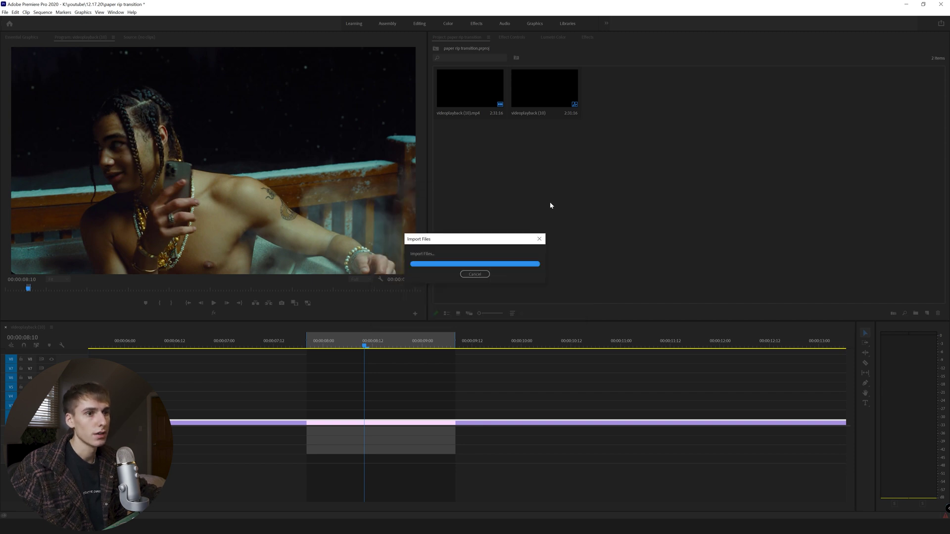
pyautogui.doubleClick(612, 114)
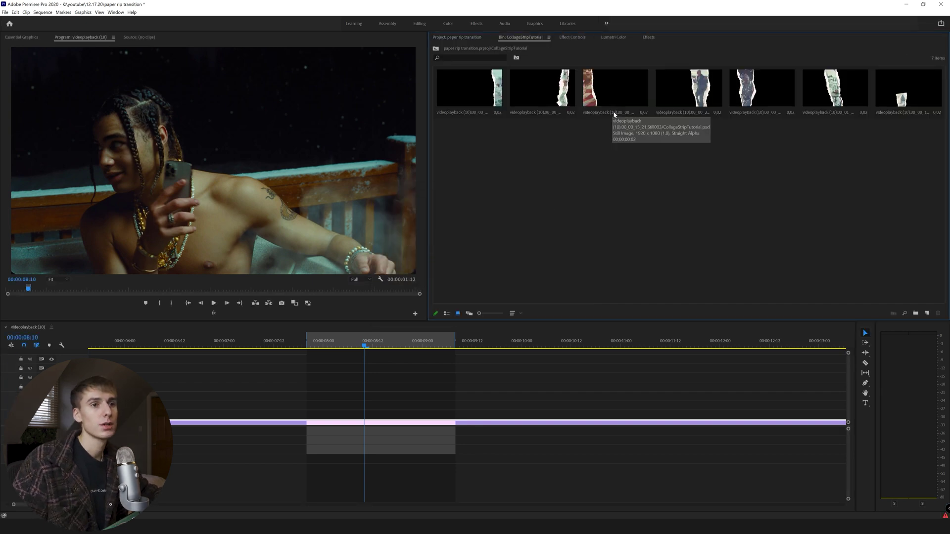
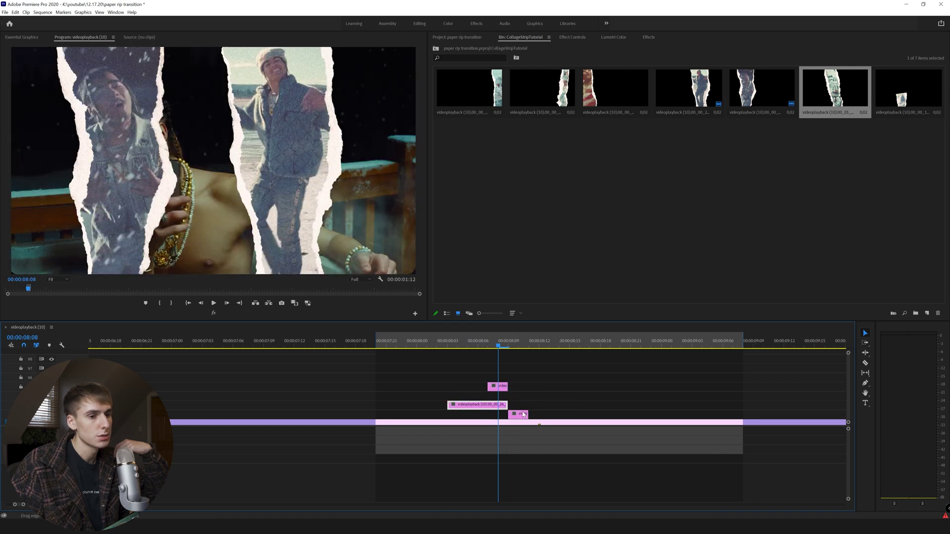
# - Extend the Still005 and Still006 clips to end with the Still007 clip, and move the Still006 clip down one track
pyautogui.moveTo(510, 406); pyautogui.dragTo(528, 386)
pyautogui.click(518, 349)
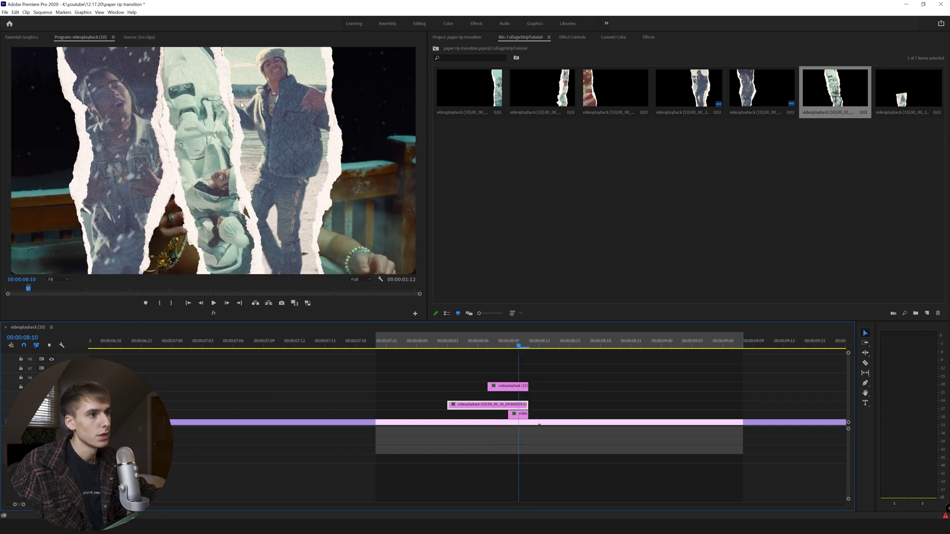
pyautogui.hotkey('alt', 'Down')
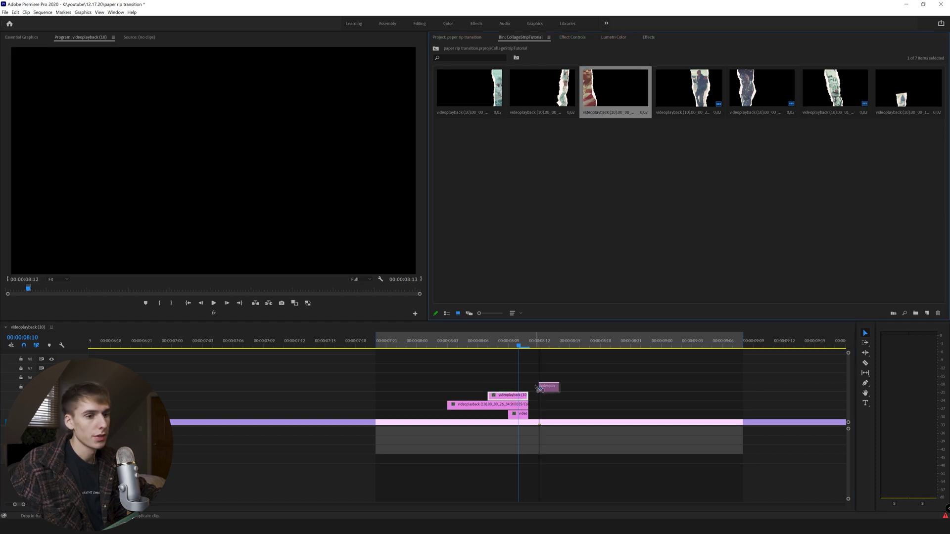
# - Place the red Still003 strip above the other strips starting at 00:00:08:11, and extend the three earlier strip clips to its end
pyautogui.moveTo(541, 386); pyautogui.dragTo(539, 387)
pyautogui.click(529, 348)
pyautogui.moveTo(529, 348); pyautogui.dragTo(549, 348)
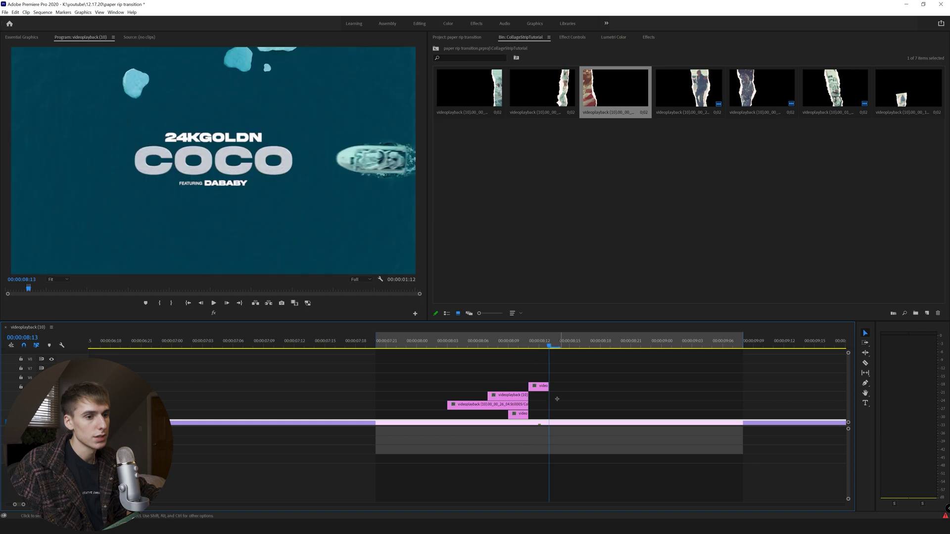
pyautogui.moveTo(526, 414); pyautogui.dragTo(548, 415)
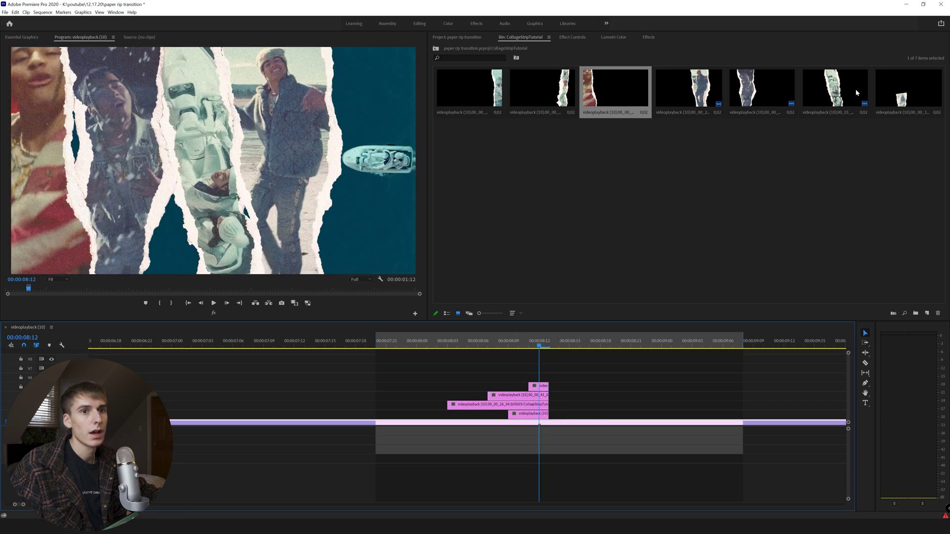
# - Stack the Still004, Still002 and Still001 strips on higher tracks, each starting two frames later, and extend all strip clips to a common end
pyautogui.moveTo(542, 89); pyautogui.dragTo(559, 377)
pyautogui.moveTo(549, 408); pyautogui.dragTo(569, 409)
pyautogui.moveTo(469, 89)
pyautogui.mouseDown()
pyautogui.moveTo(574, 369)
pyautogui.moveTo(564, 416)
pyautogui.moveTo(555, 415)
pyautogui.moveTo(589, 409)
pyautogui.mouseUp()
pyautogui.click(590, 347)
pyautogui.press('Left')
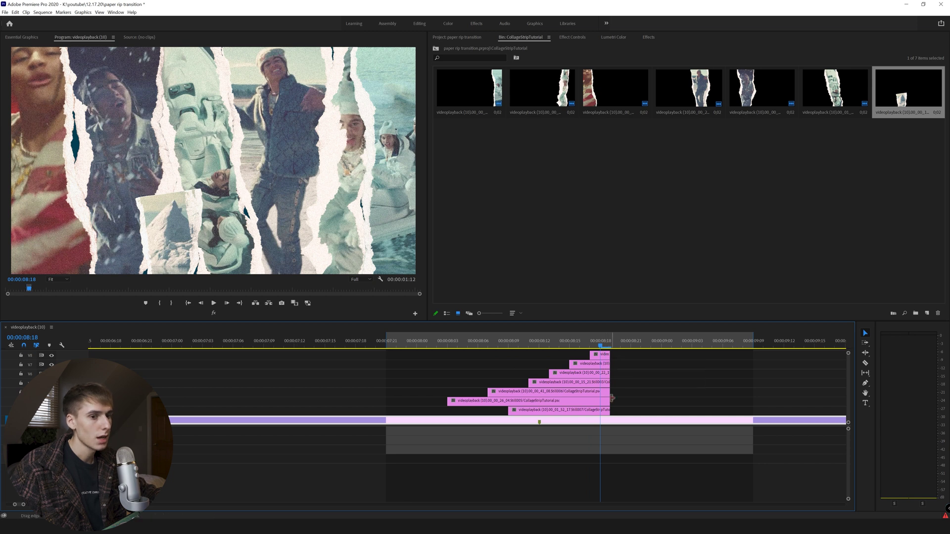
# - Move the small Still001 clip beneath all the other strips, directly above the base footage, with the other strips shifted up one track
pyautogui.moveTo(849, 354)
pyautogui.mouseDown()
pyautogui.moveTo(849, 362)
pyautogui.moveTo(849, 347)
pyautogui.mouseUp()
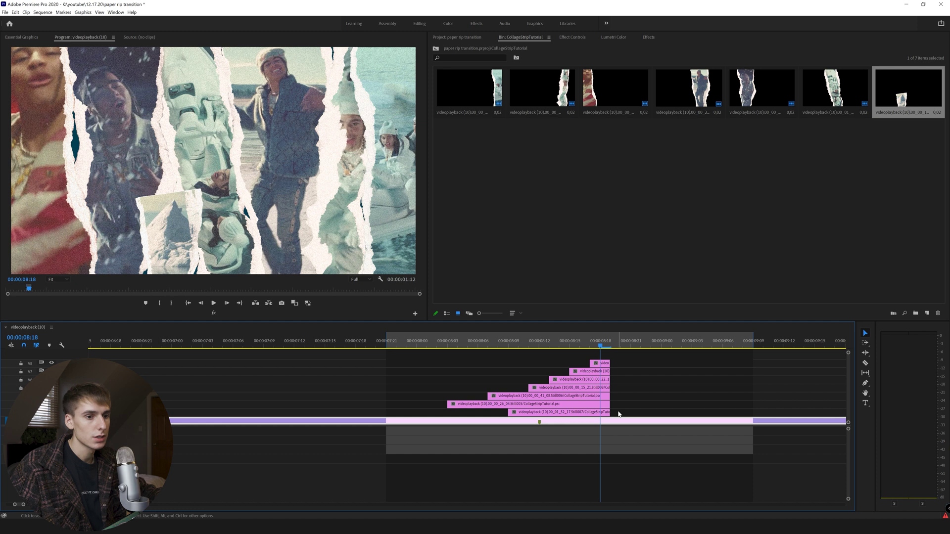
pyautogui.moveTo(600, 363); pyautogui.dragTo(583, 406)
pyautogui.moveTo(624, 412); pyautogui.dragTo(603, 413)
pyautogui.moveTo(574, 351); pyautogui.dragTo(523, 360)
pyautogui.moveTo(603, 347)
pyautogui.mouseDown()
pyautogui.moveTo(586, 347)
pyautogui.moveTo(603, 351)
pyautogui.mouseUp()
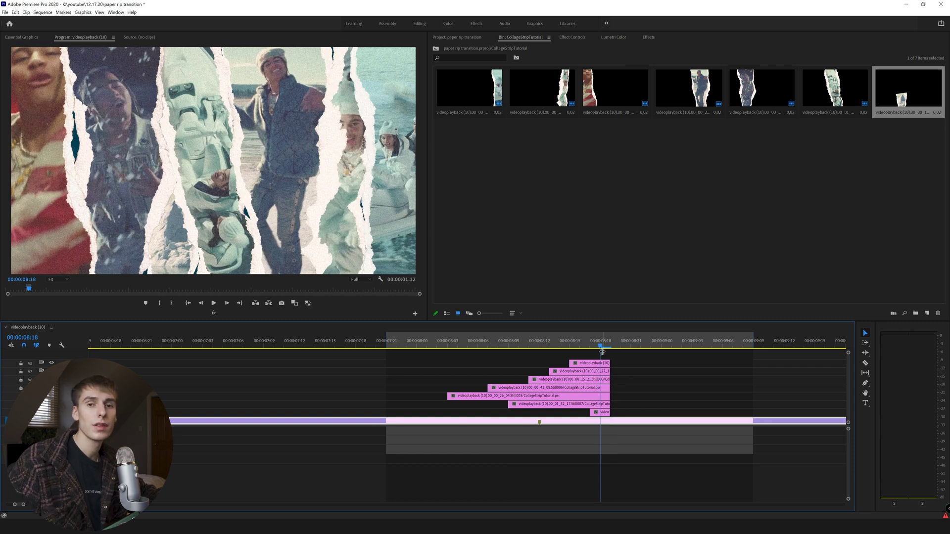
# - Scrub across the end of the strip stack to examine the completed collage and the cut to the title footage
pyautogui.click(574, 396)
pyautogui.click(600, 413)
pyautogui.click(594, 365)
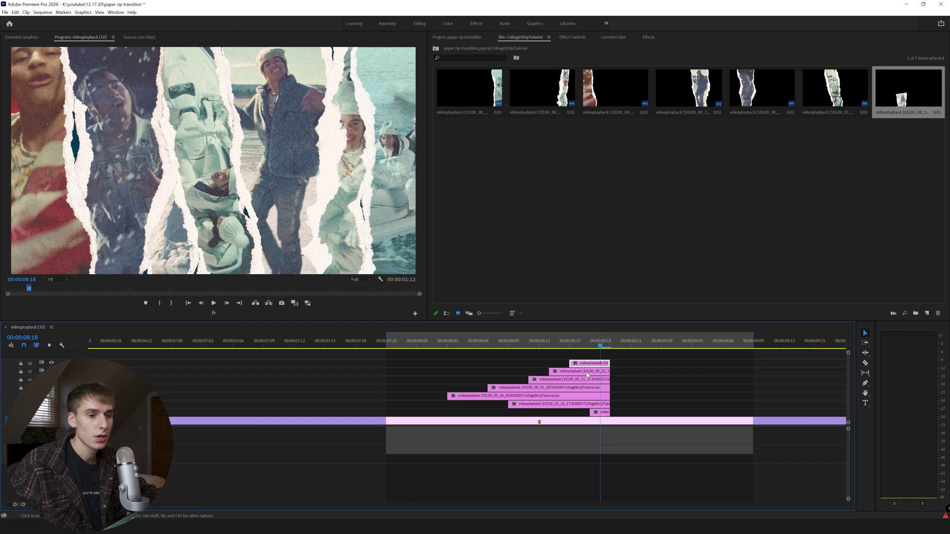
pyautogui.moveTo(609, 349)
pyautogui.mouseDown()
pyautogui.moveTo(581, 349)
pyautogui.moveTo(616, 352)
pyautogui.moveTo(607, 341)
pyautogui.mouseUp()
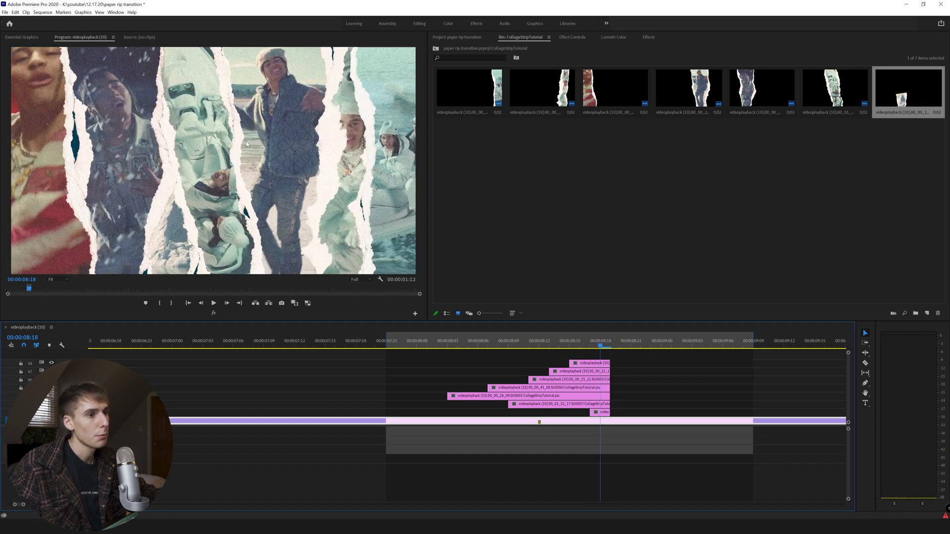
pyautogui.moveTo(608, 337); pyautogui.dragTo(641, 341)
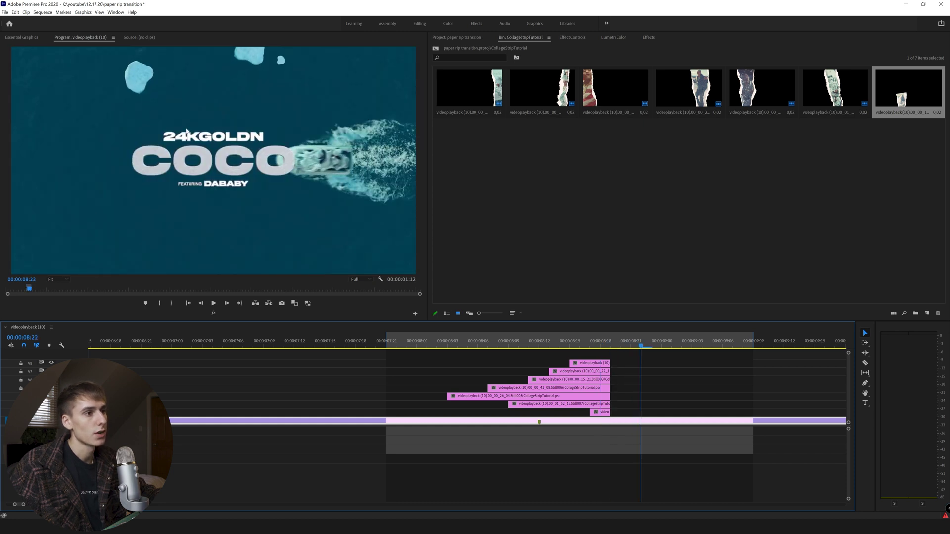
pyautogui.moveTo(590, 344); pyautogui.dragTo(599, 345)
pyautogui.click(552, 396)
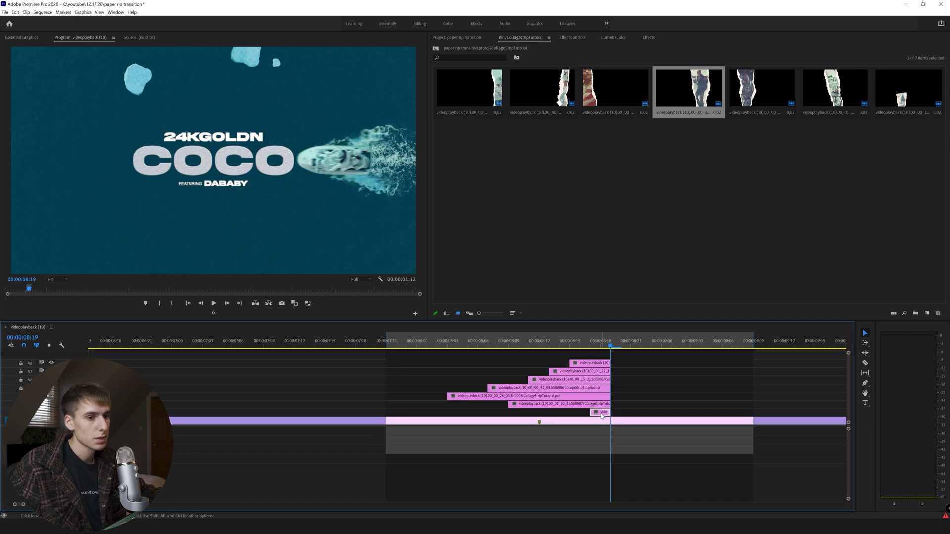
# - Extend the ends of all strip clips except the earliest-starting one to 00:00:08:21
pyautogui.press('Right')
pyautogui.press('Right')
pyautogui.moveTo(624, 415)
pyautogui.mouseDown()
pyautogui.moveTo(602, 406)
pyautogui.moveTo(629, 408)
pyautogui.mouseUp()
pyautogui.moveTo(622, 357); pyautogui.dragTo(630, 379)
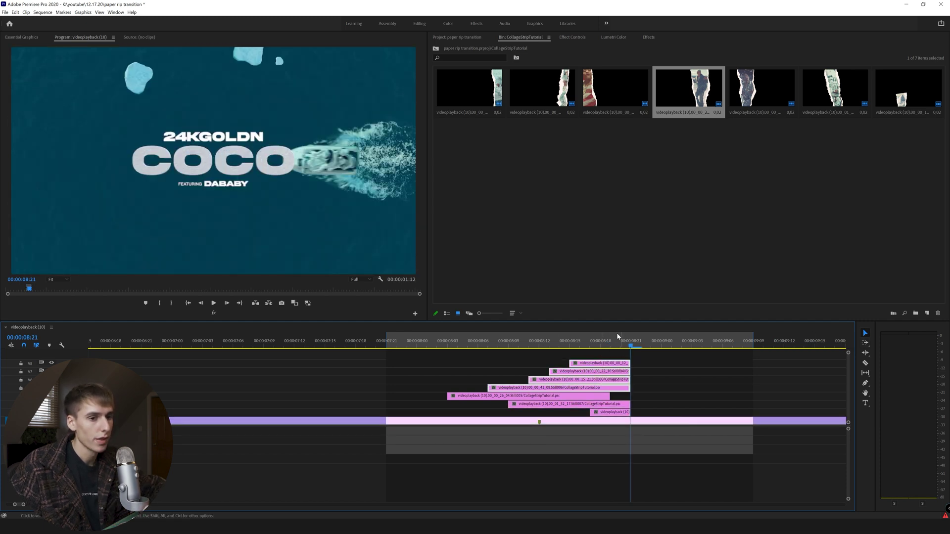
pyautogui.click(620, 346)
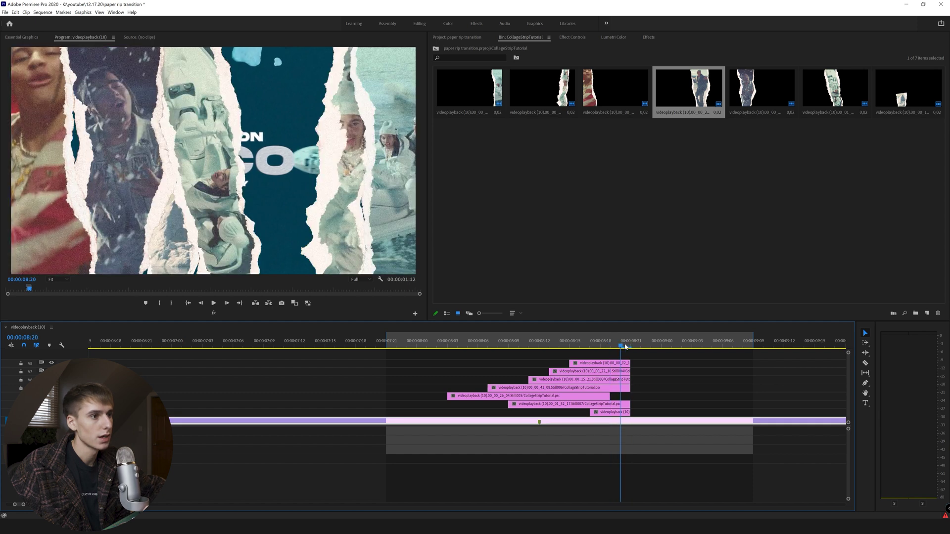
# - Extend all strip clips except the earliest-starting one and the small one to 00:00:08:23, and check the frames around the first removals
pyautogui.press('Right')
pyautogui.press('Right')
pyautogui.press('Right')
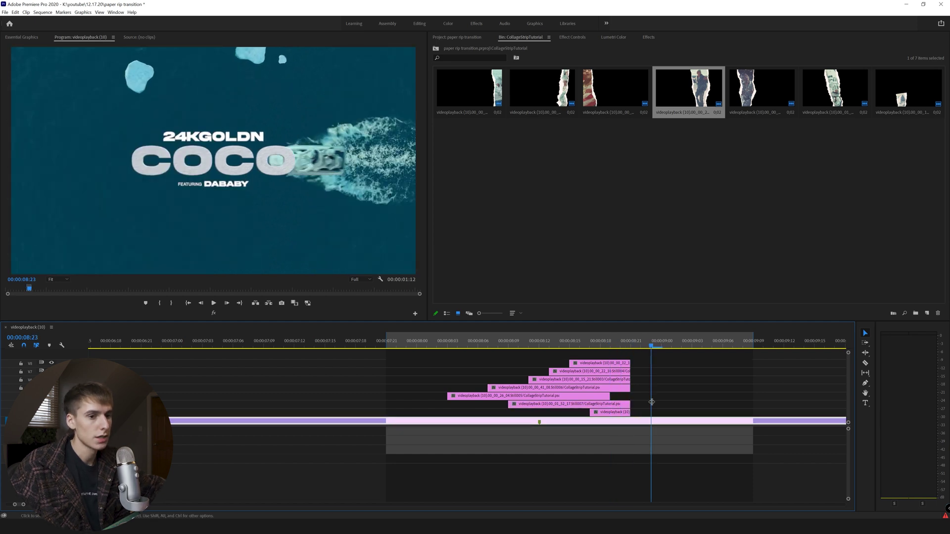
pyautogui.moveTo(654, 361); pyautogui.dragTo(625, 407)
pyautogui.moveTo(629, 388); pyautogui.dragTo(651, 388)
pyautogui.press('Left')
pyautogui.press('Left')
pyautogui.press('Left')
pyautogui.press('Right')
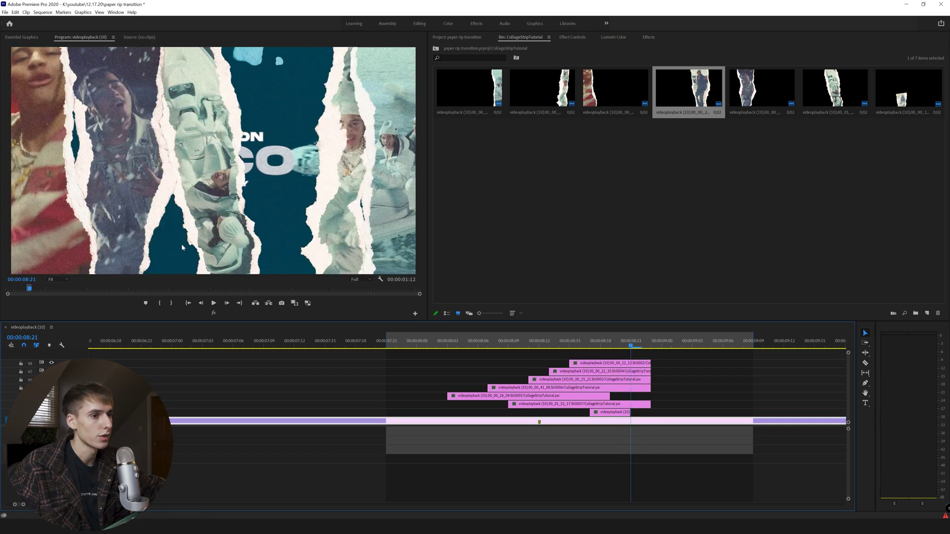
# - Extend the three topmost strip clips and the one directly above the small clip to 00:00:09:01
pyautogui.press('Right')
pyautogui.press('Right')
pyautogui.moveTo(670, 360)
pyautogui.mouseDown()
pyautogui.moveTo(644, 378)
pyautogui.moveTo(672, 367)
pyautogui.mouseUp()
pyautogui.press('Right')
pyautogui.press('Right')
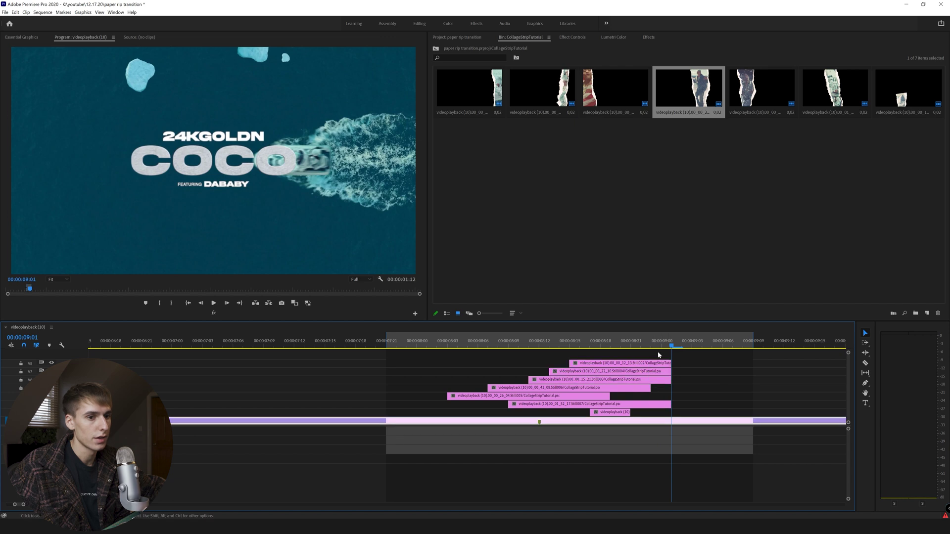
# - Stagger the three topmost strip ends, with the top clip ending at 00:00:09:03, the third at 00:00:09:05 and the second at 00:00:09:06
pyautogui.press('Right')
pyautogui.press('Right')
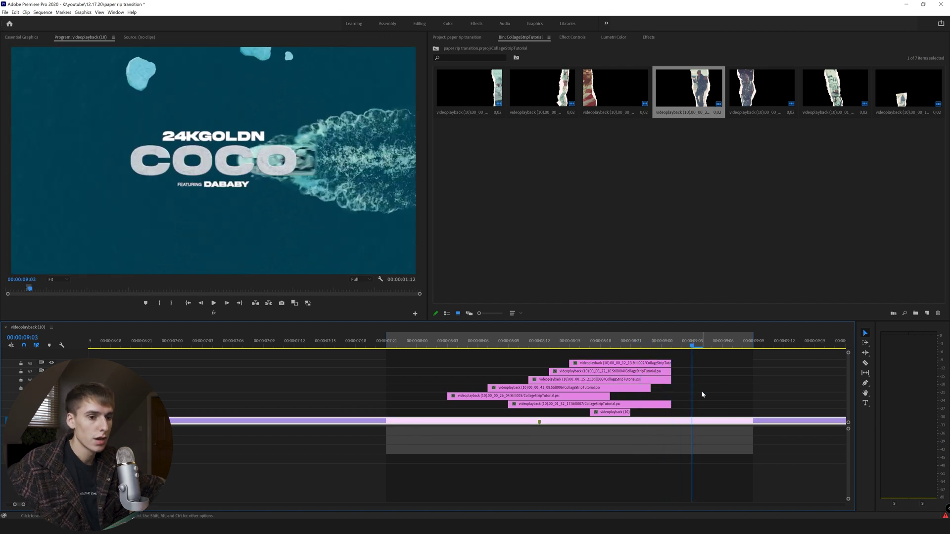
pyautogui.moveTo(684, 360); pyautogui.dragTo(666, 384)
pyautogui.moveTo(671, 371); pyautogui.dragTo(723, 371)
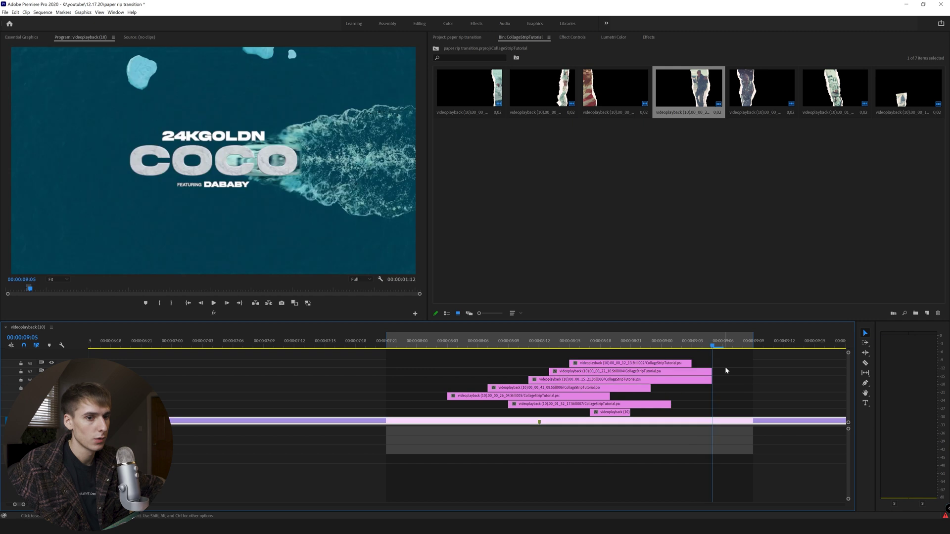
pyautogui.press('Right')
pyautogui.press('Right')
pyautogui.press('Left')
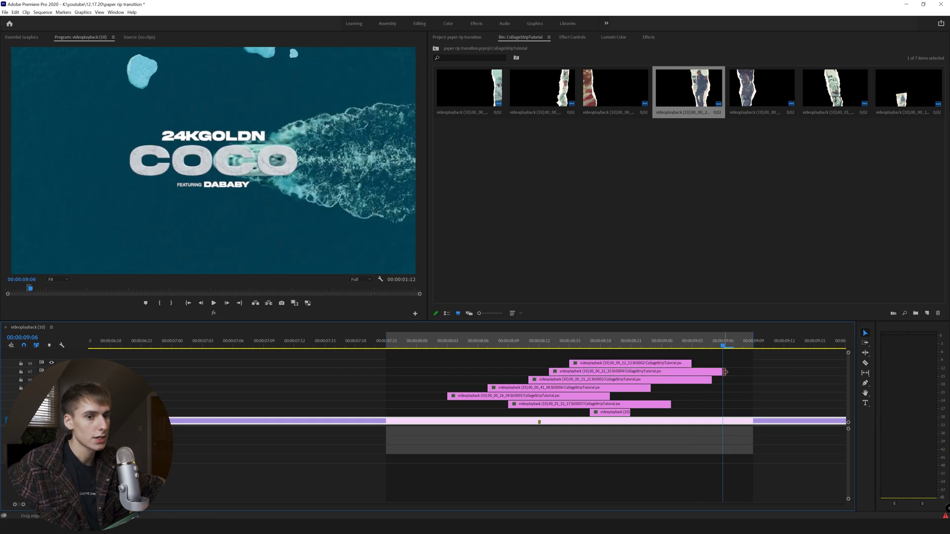
pyautogui.press('Left')
# - Play the transition from 00:00:08:03 to review how the strips build up and disappear
pyautogui.press('space')
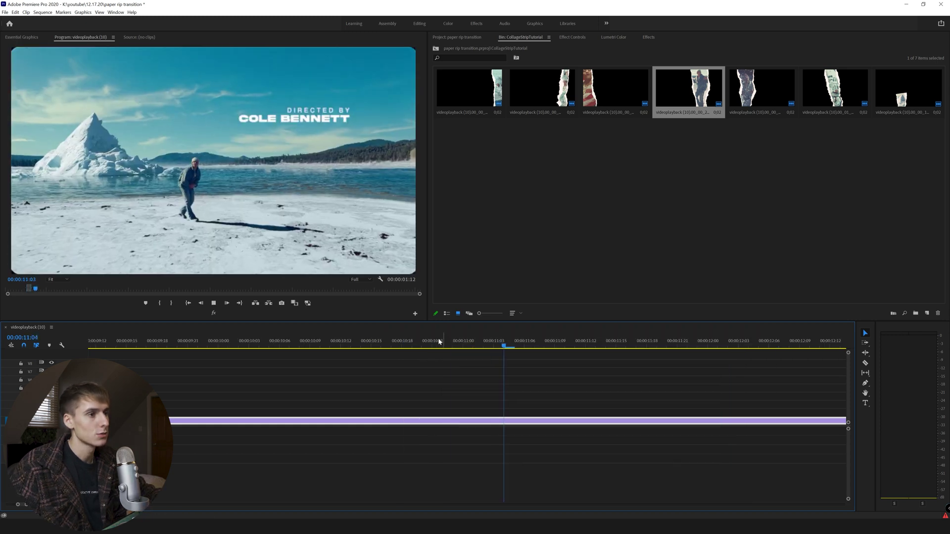
pyautogui.press('space')
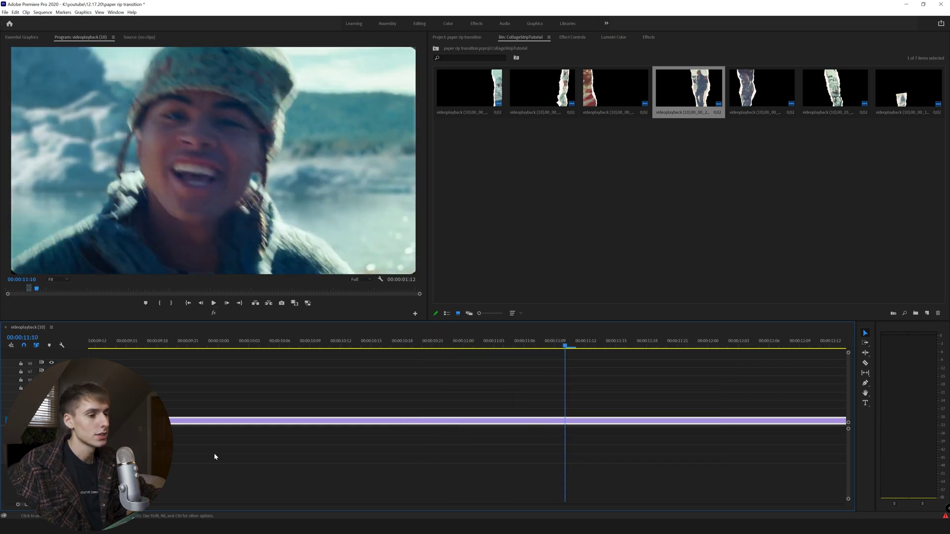
pyautogui.click(242, 342)
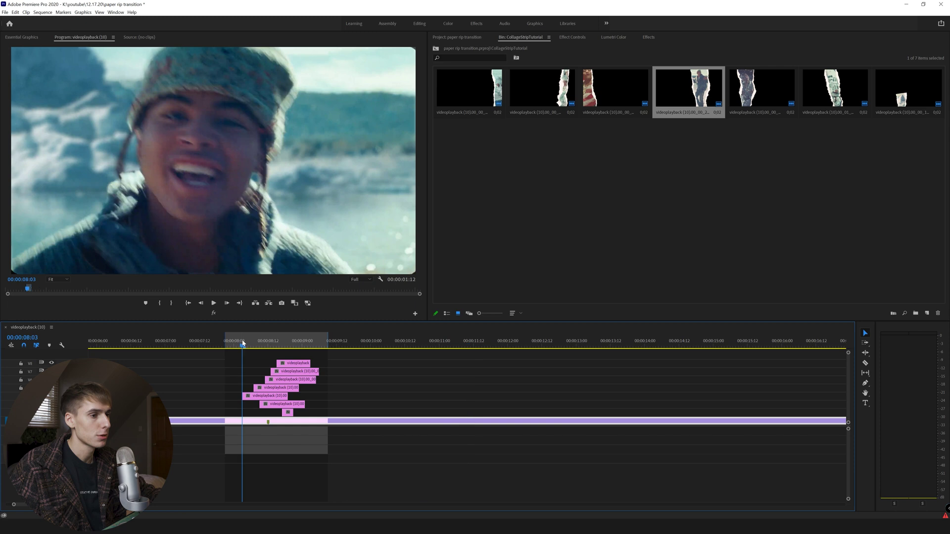
pyautogui.press('space')
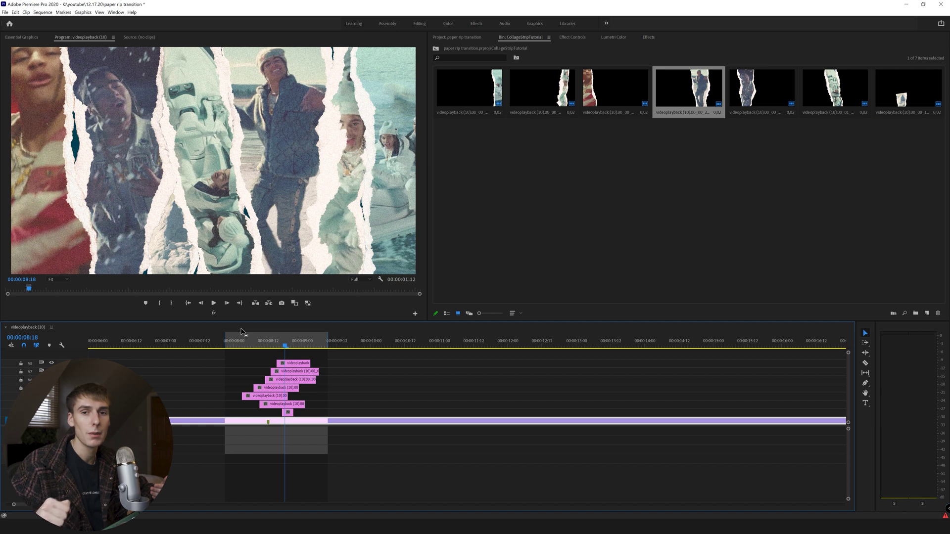
pyautogui.click(243, 344)
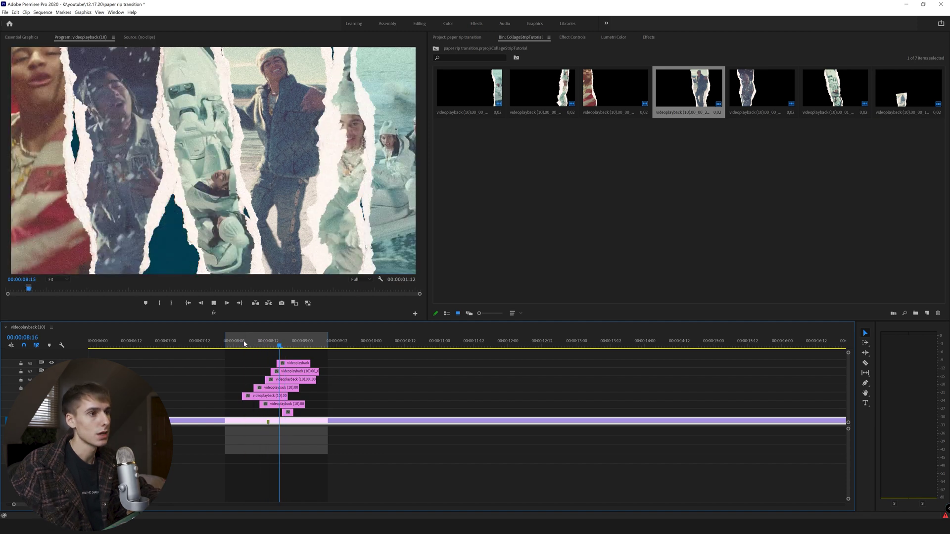
# - Nest all seven strip clips into one sequence, keeping the default name
pyautogui.moveTo(353, 356); pyautogui.dragTo(246, 417)
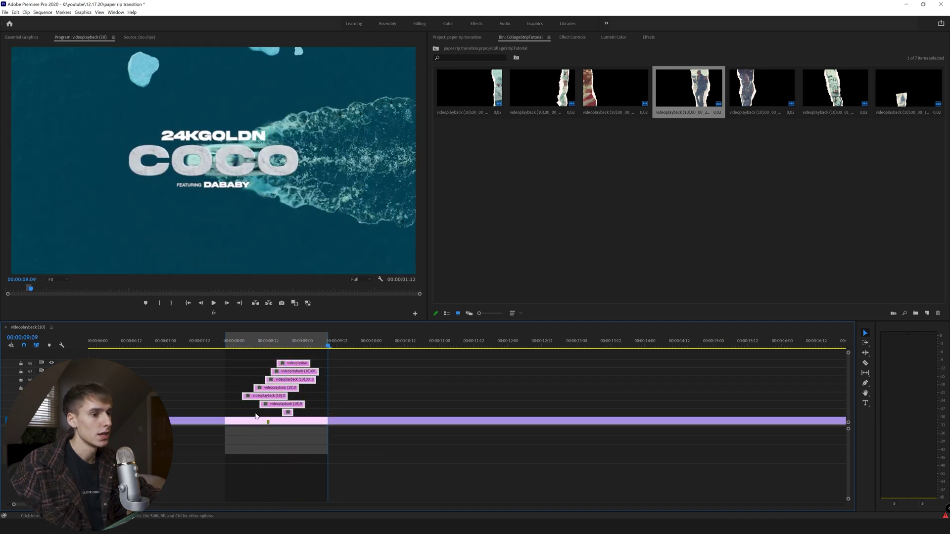
pyautogui.rightClick(286, 412)
pyautogui.click(312, 255)
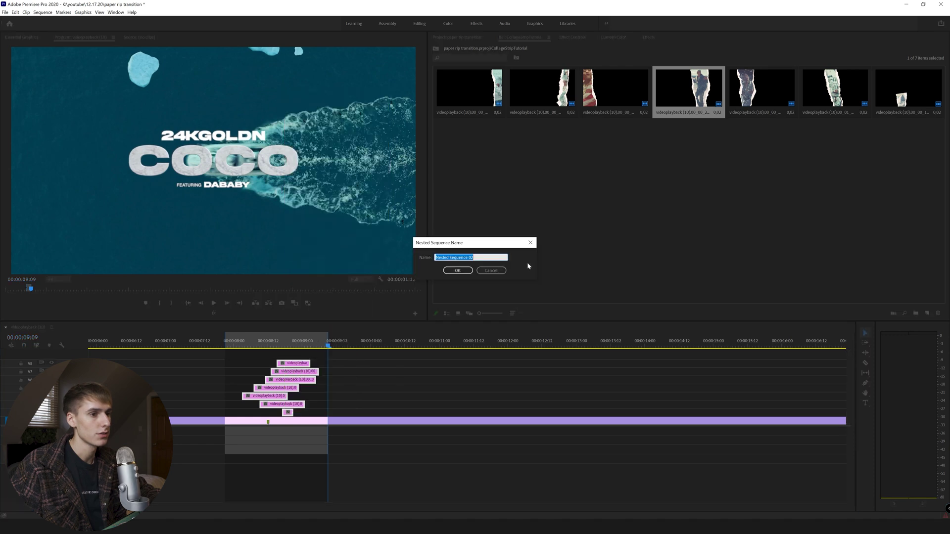
pyautogui.click(457, 271)
# - Play the nested strip transition from its start to check the timing over the base footage
pyautogui.click(242, 345)
pyautogui.press('space')
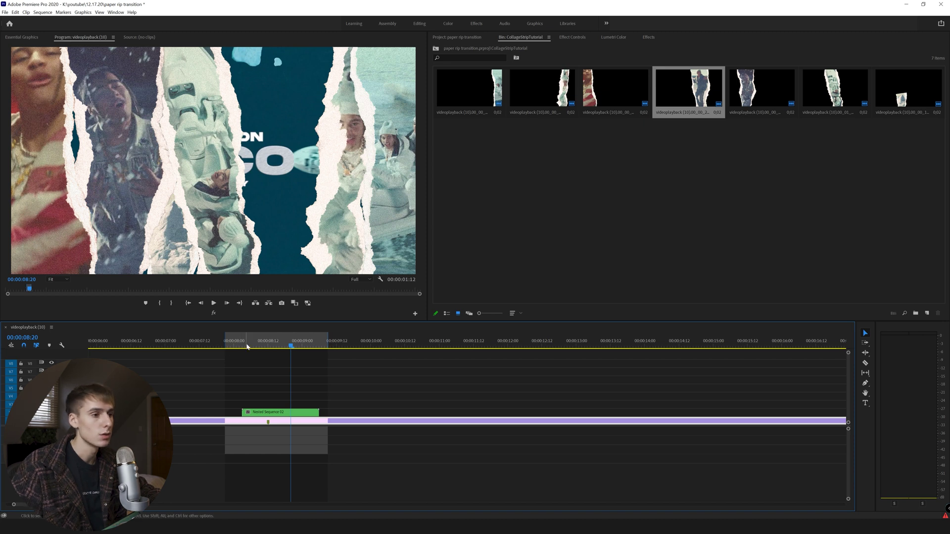
pyautogui.click(238, 345)
pyautogui.press('space')
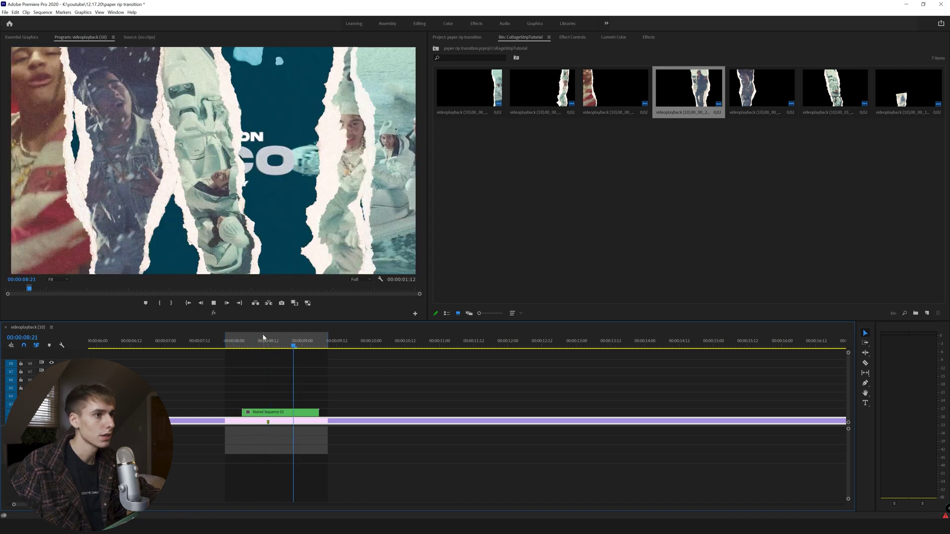
# - Keyframe the nested clip's Scale and Position at 00:00:08:03, and add a slightly larger Scale keyframe at the clip's end
pyautogui.click(242, 345)
pyautogui.click(266, 415)
pyautogui.hotkey('shift', '5')
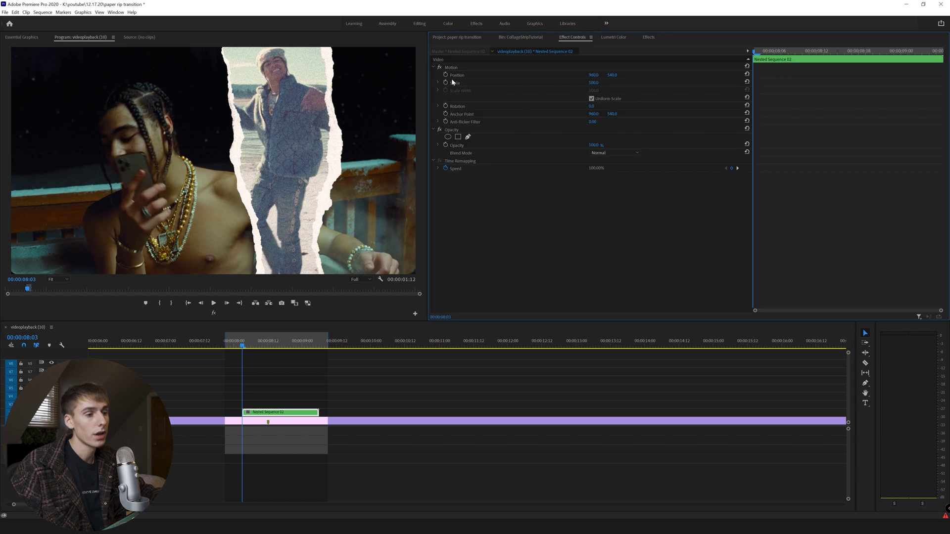
pyautogui.click(446, 83)
pyautogui.click(445, 75)
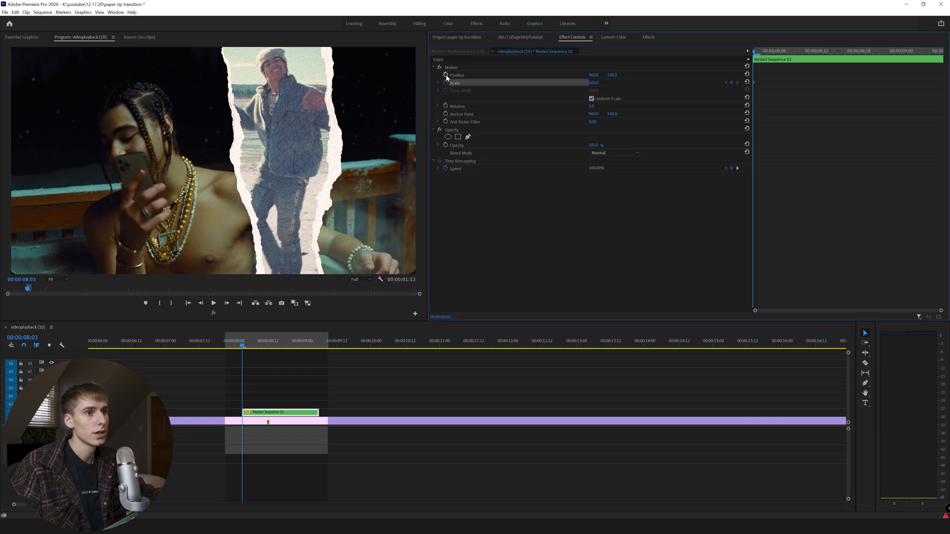
pyautogui.write('1025')
pyautogui.click(687, 100)
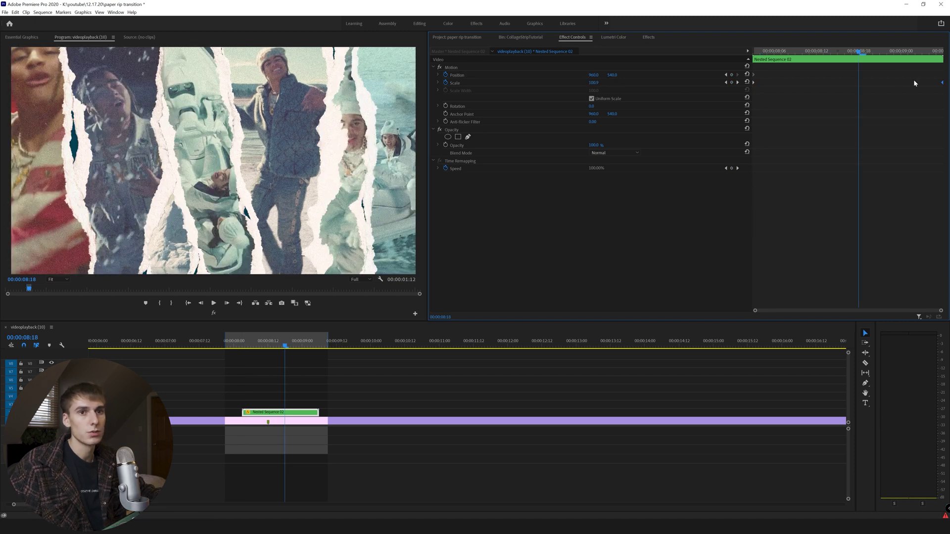
# - Play the nested transition again from just before its start to review the scale animation
pyautogui.click(240, 349)
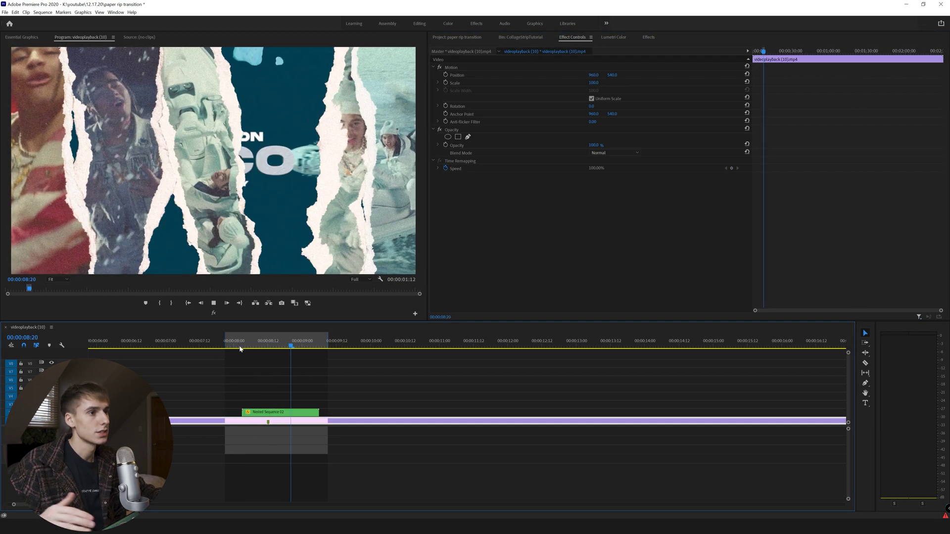
pyautogui.press('space')
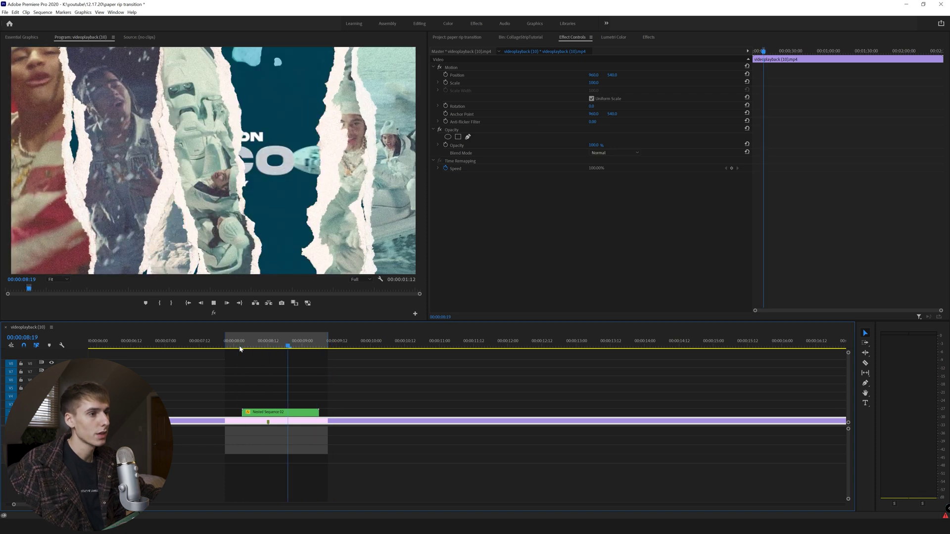
pyautogui.click(240, 349)
pyautogui.press('space')
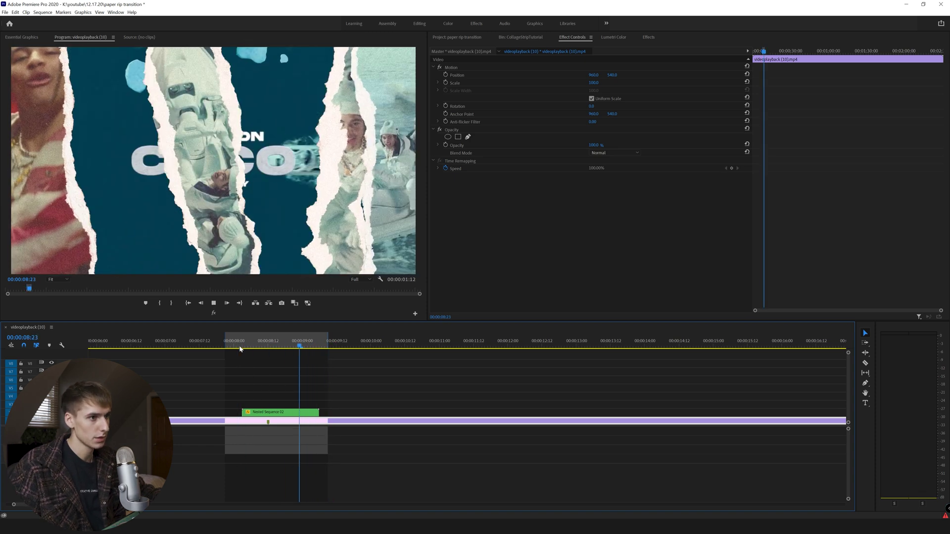